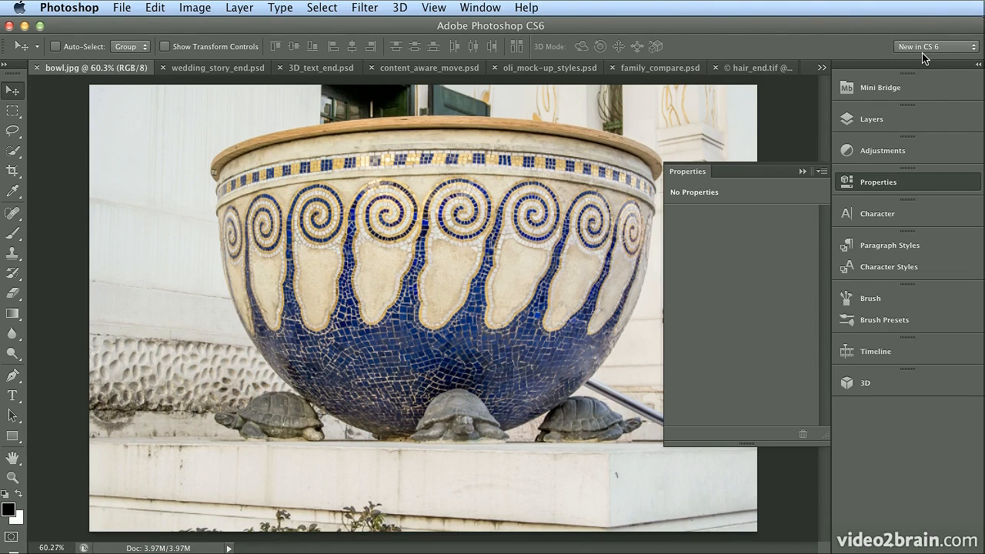
Step: Collapse the Properties panel and open a Curves adjustment for the bowl image
{"action": "left_click", "coordinate": [917, 181]}
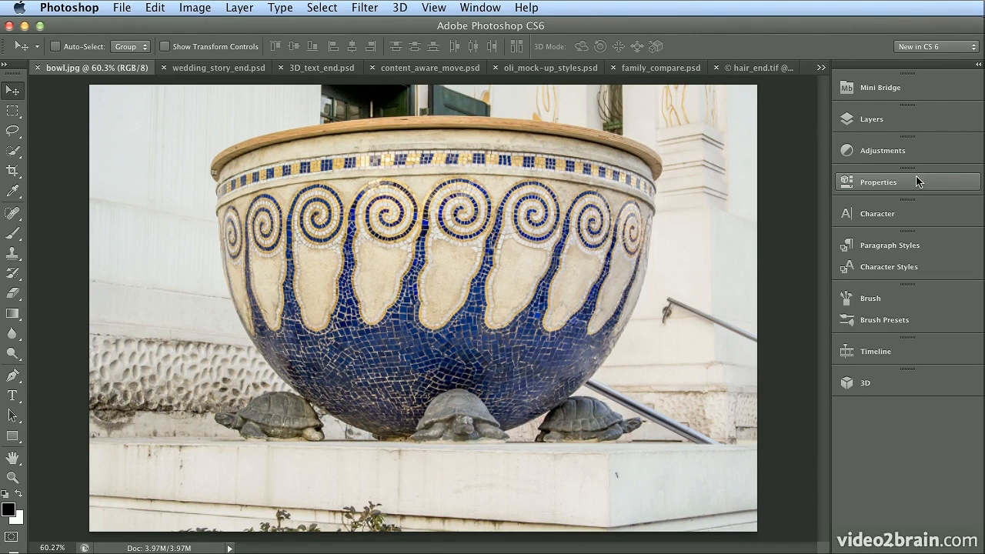
{"action": "left_click", "coordinate": [210, 10]}
{"action": "mouse_move", "coordinate": [207, 56]}
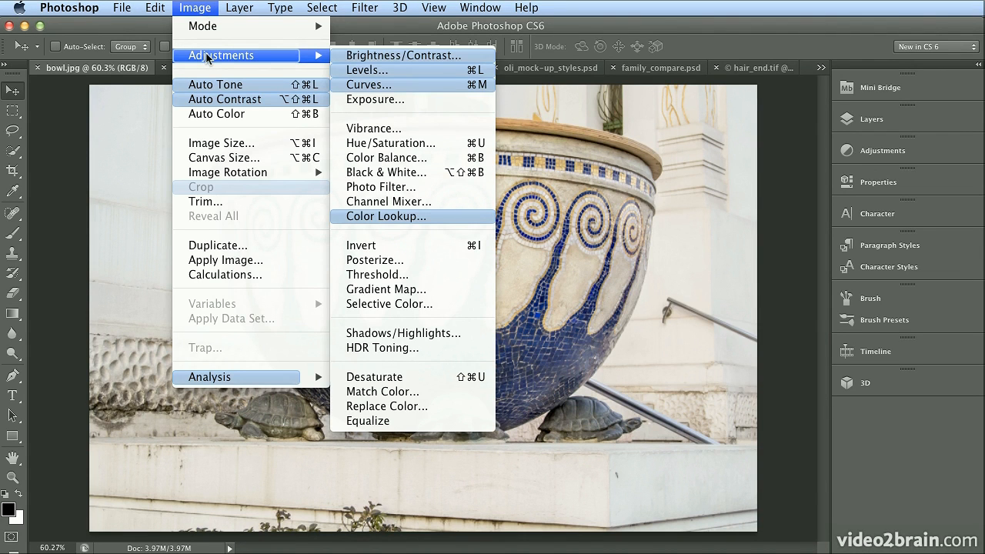
{"action": "left_click", "coordinate": [388, 83]}
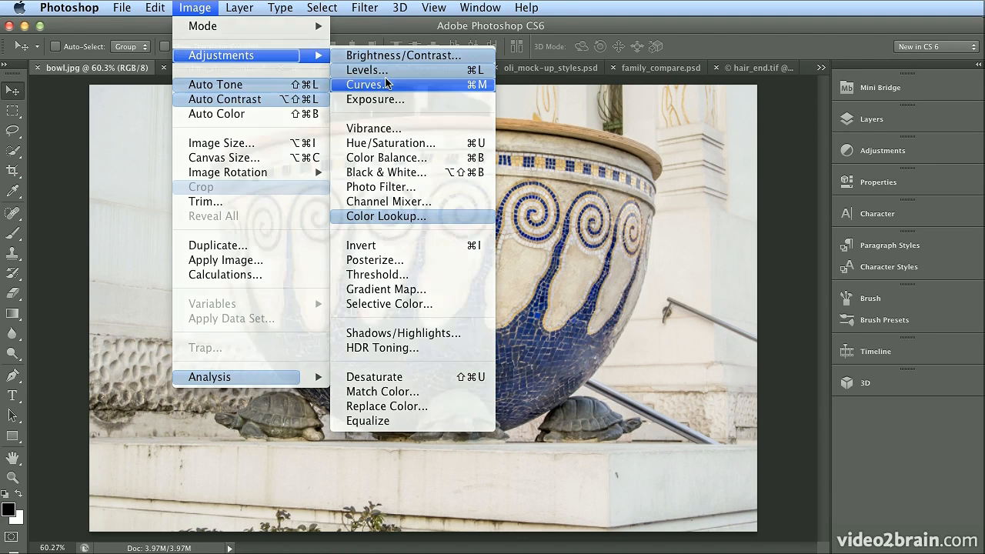
{"action": "left_click_drag", "start_coordinate": [395, 101], "coordinate": [398, 70]}
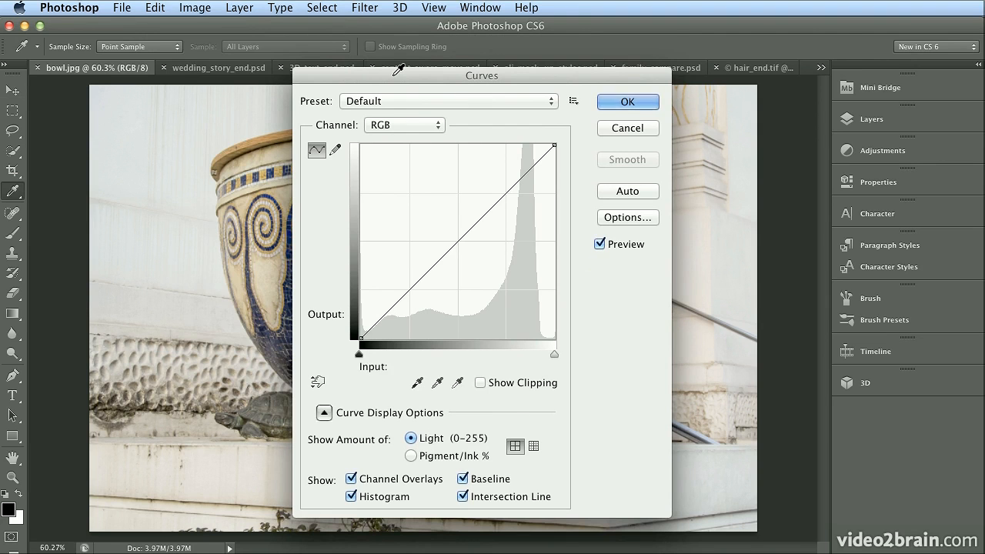
Step: Try Enhance Monochromatic Contrast, Enhance Per Channel Contrast and Find Dark & Light Colors as auto correction algorithms, accepting the last one
{"action": "left_click", "coordinate": [624, 222]}
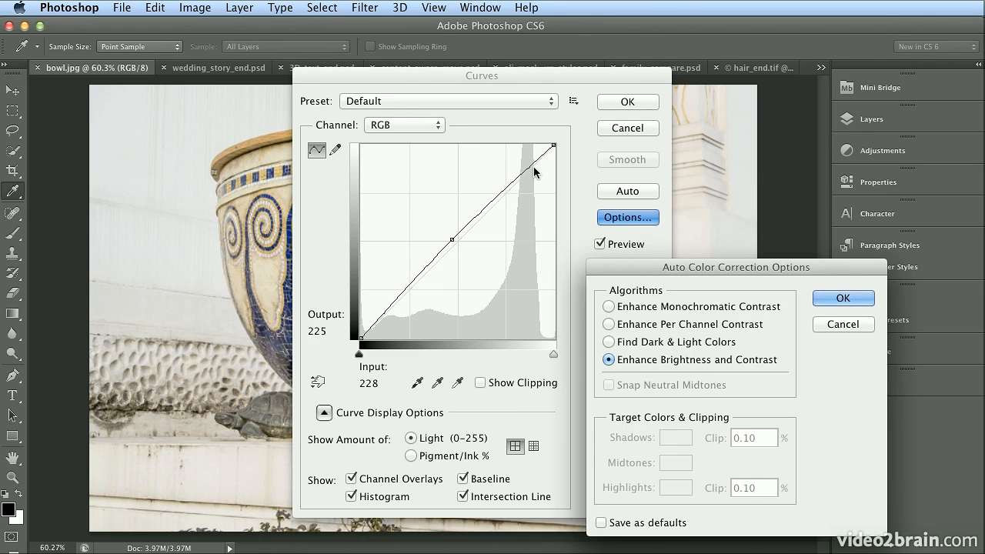
{"action": "left_click", "coordinate": [608, 311]}
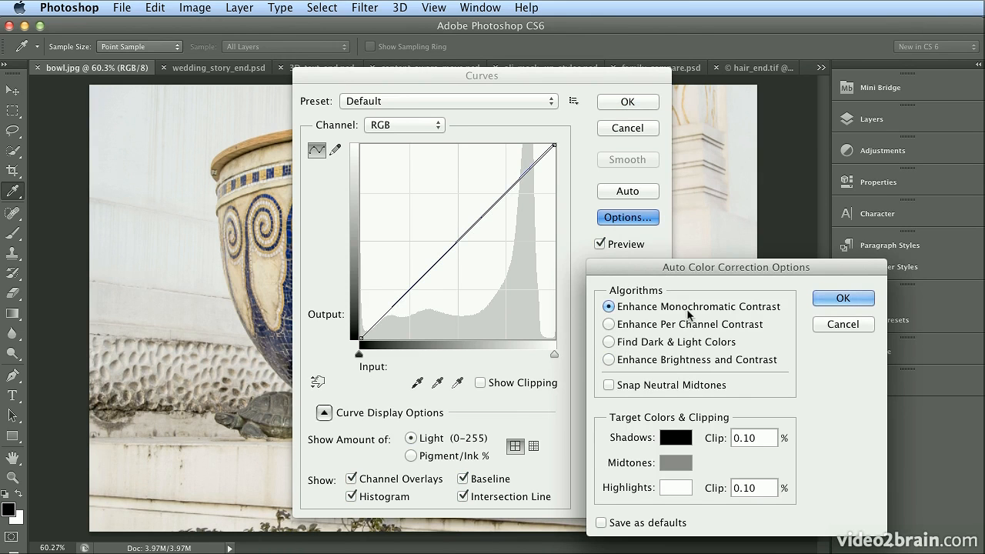
{"action": "left_click", "coordinate": [620, 324]}
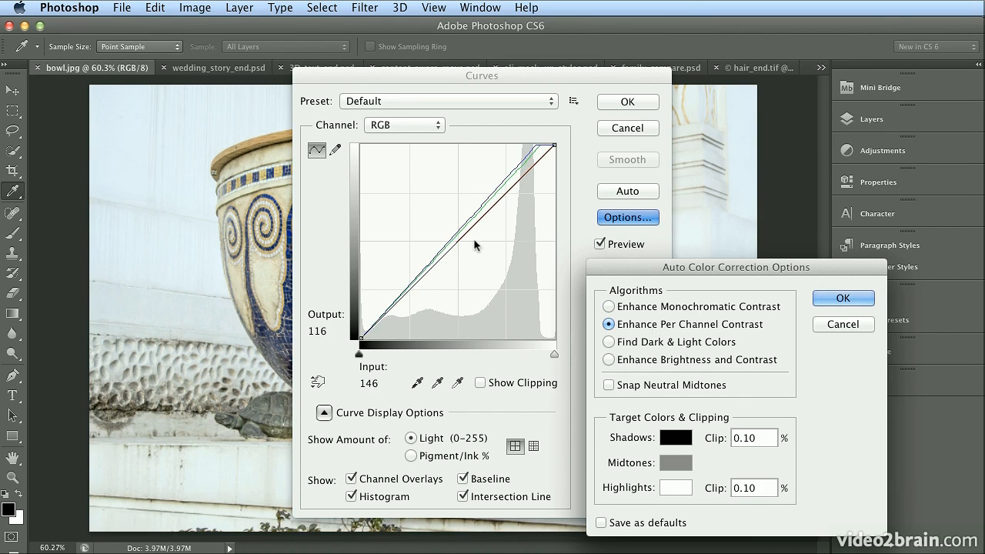
{"action": "left_click", "coordinate": [726, 347]}
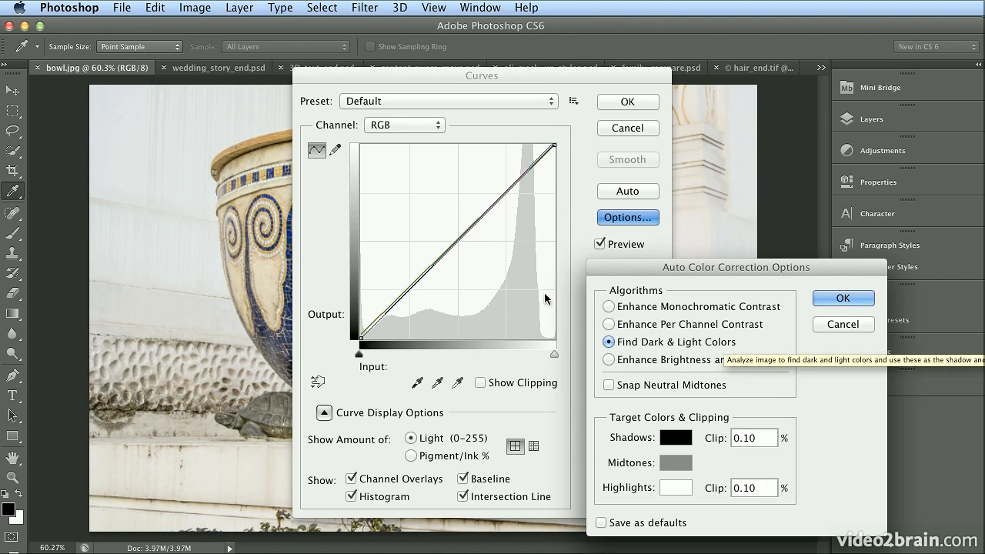
{"action": "left_click_drag", "start_coordinate": [717, 272], "coordinate": [560, 253]}
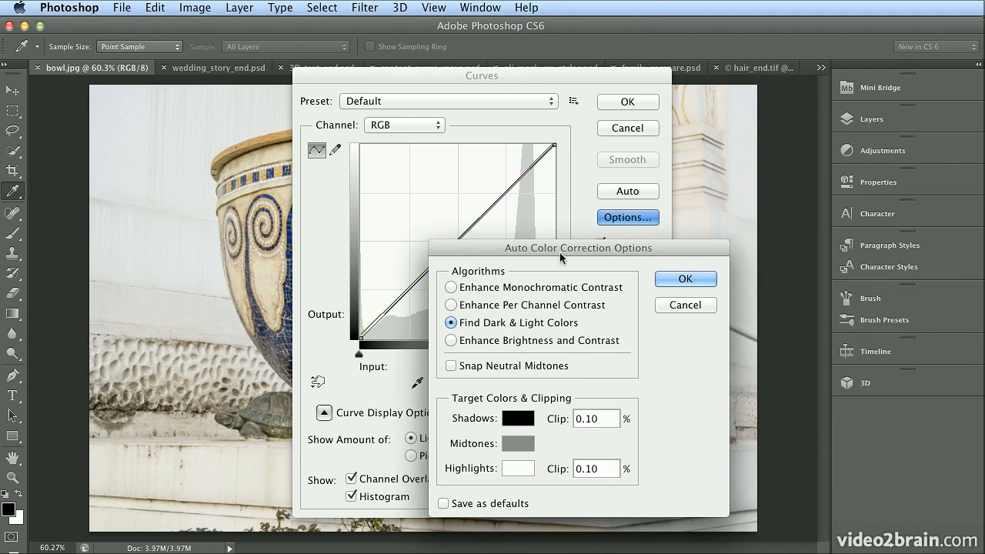
{"action": "left_click", "coordinate": [685, 278]}
Step: Set the Curves auto color correction algorithm to Enhance Brightness and Contrast, keeping the bowl in view
{"action": "left_click_drag", "start_coordinate": [488, 76], "coordinate": [788, 78]}
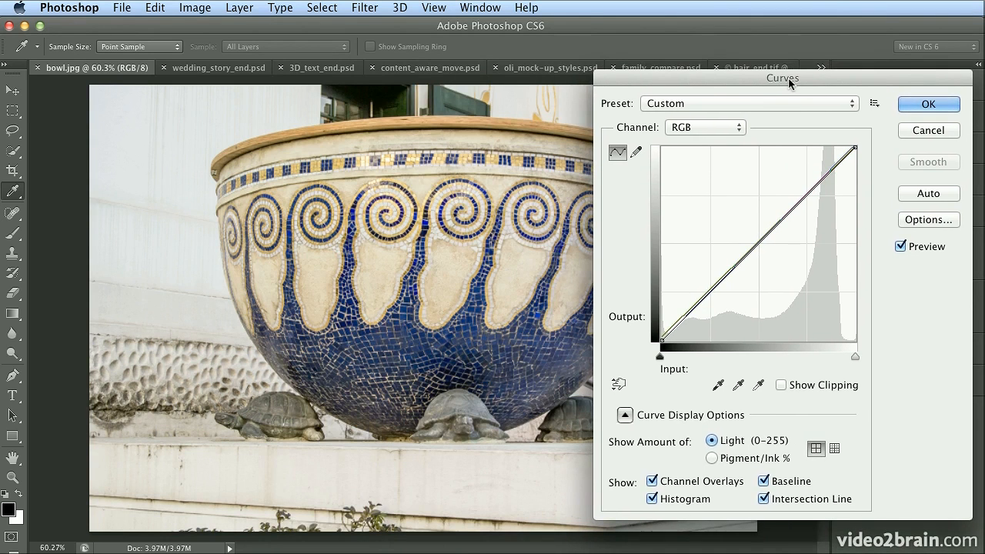
{"action": "left_click", "coordinate": [918, 222]}
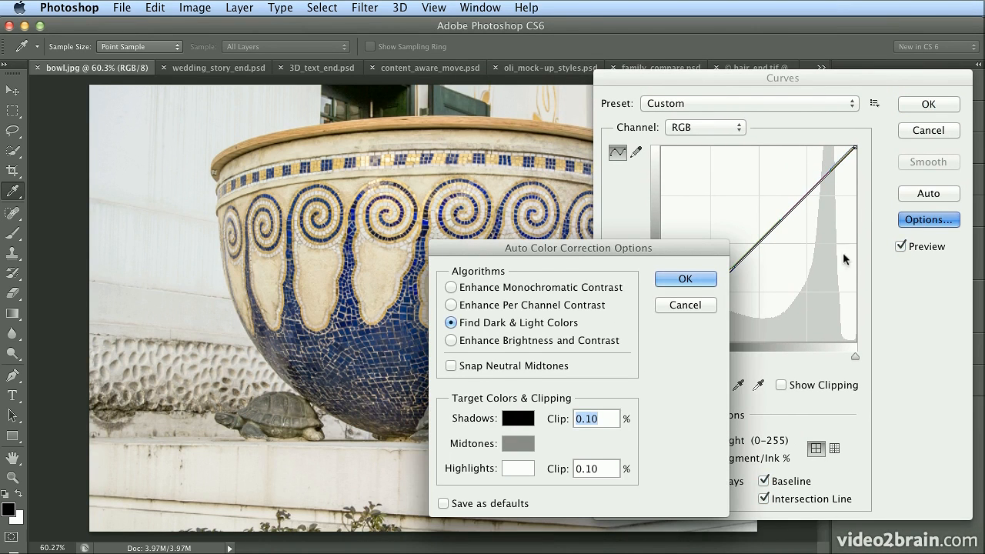
{"action": "left_click", "coordinate": [561, 339]}
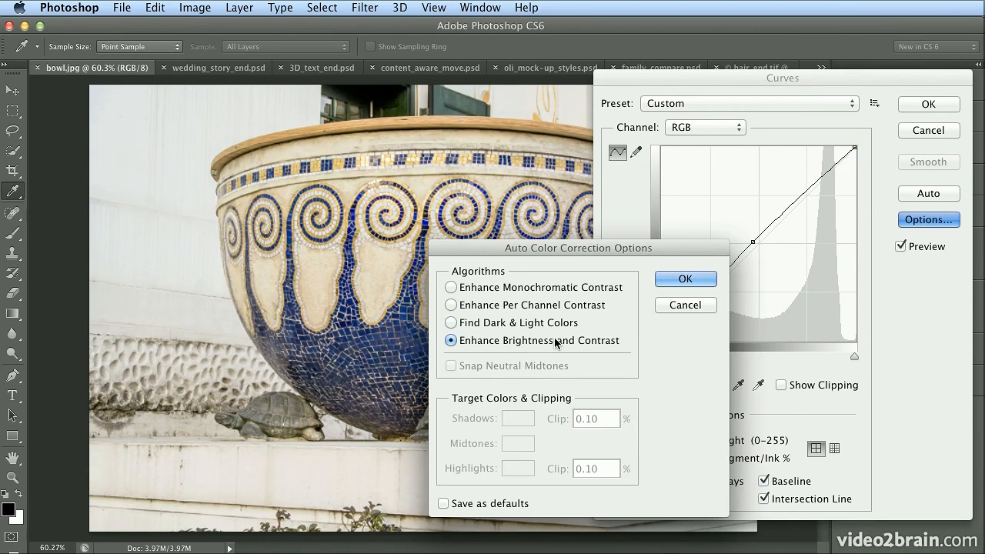
{"action": "left_click_drag", "start_coordinate": [579, 252], "coordinate": [486, 246]}
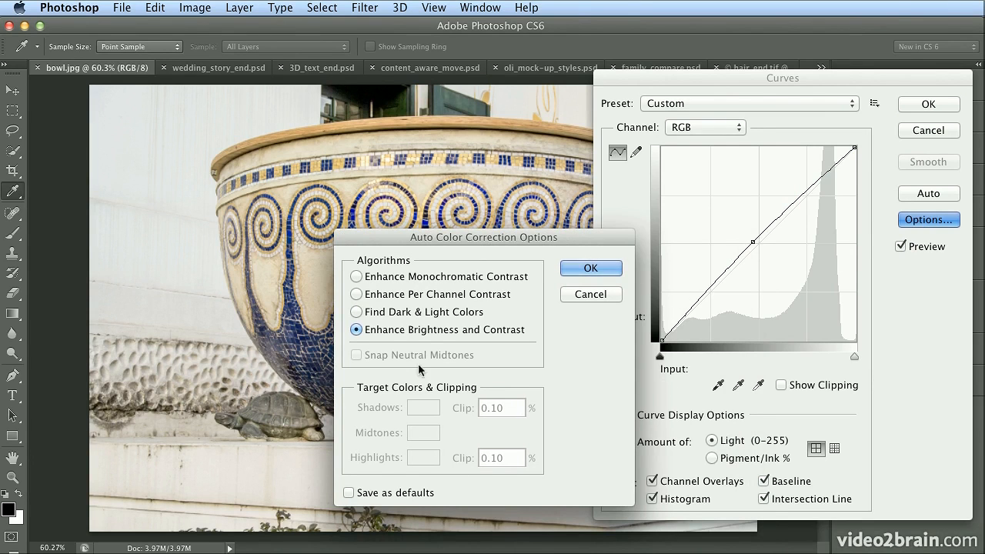
{"action": "left_click", "coordinate": [589, 268]}
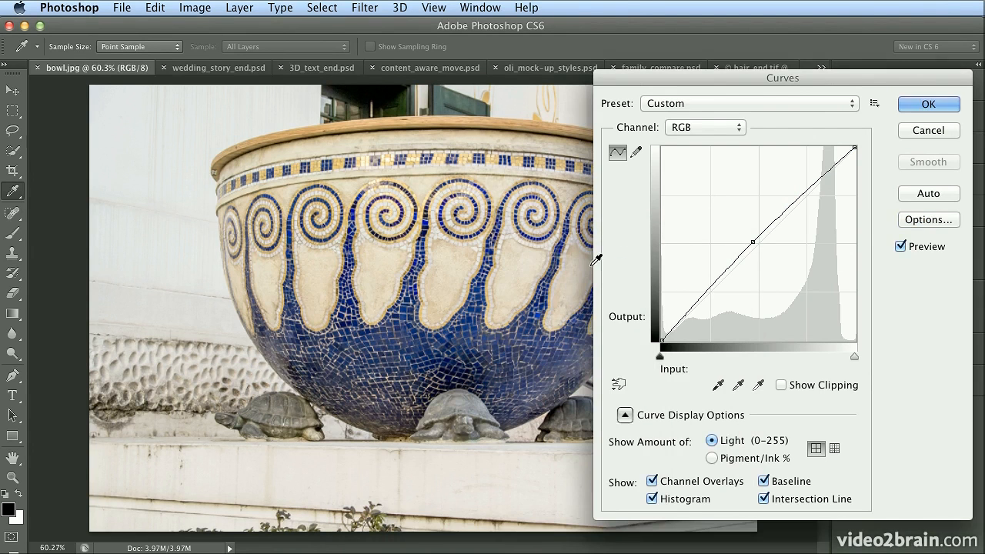
Step: Apply the Curves correction to the bowl image and compare before and after by undoing and redoing it
{"action": "left_click", "coordinate": [907, 101]}
{"action": "key", "text": "v"}
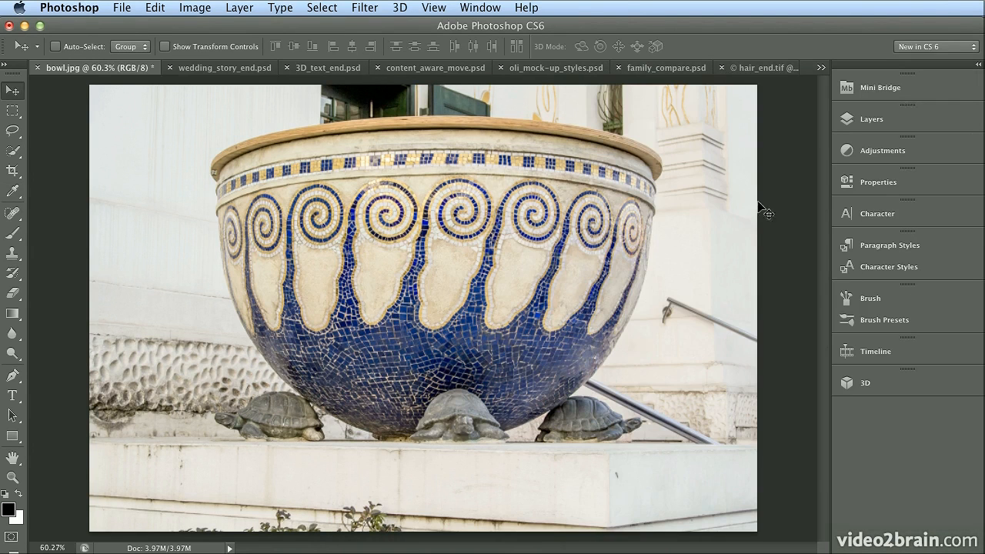
{"action": "key", "text": "super+z"}
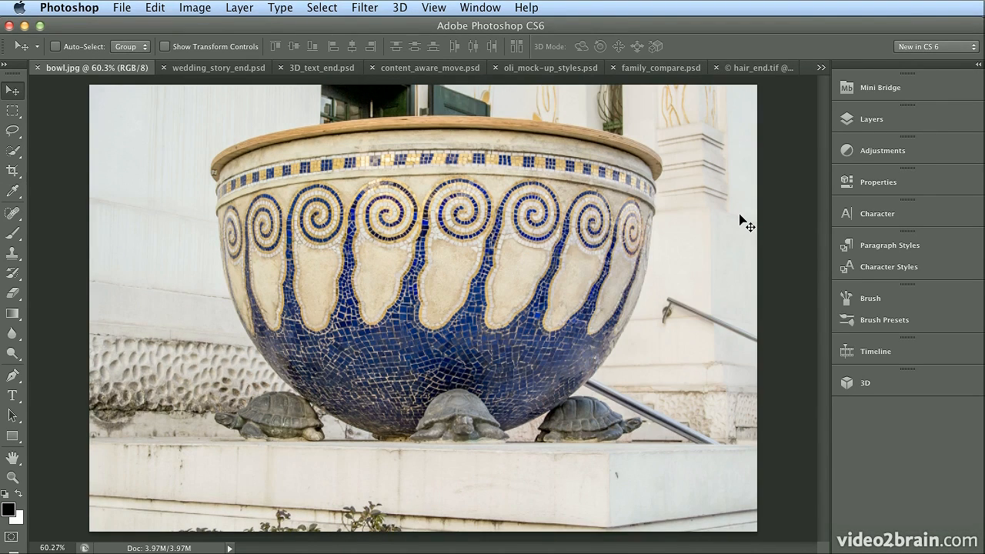
{"action": "key", "text": "super+z"}
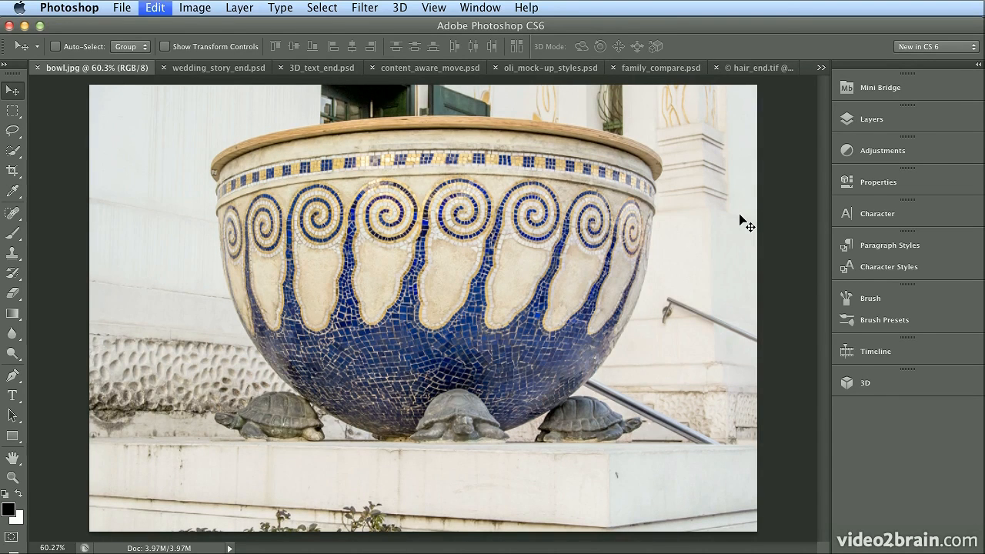
Step: Show Mini Bridge in the current workspace, switch to the Essentials workspace and inspect how Mini Bridge is laid out there
{"action": "left_click", "coordinate": [911, 90]}
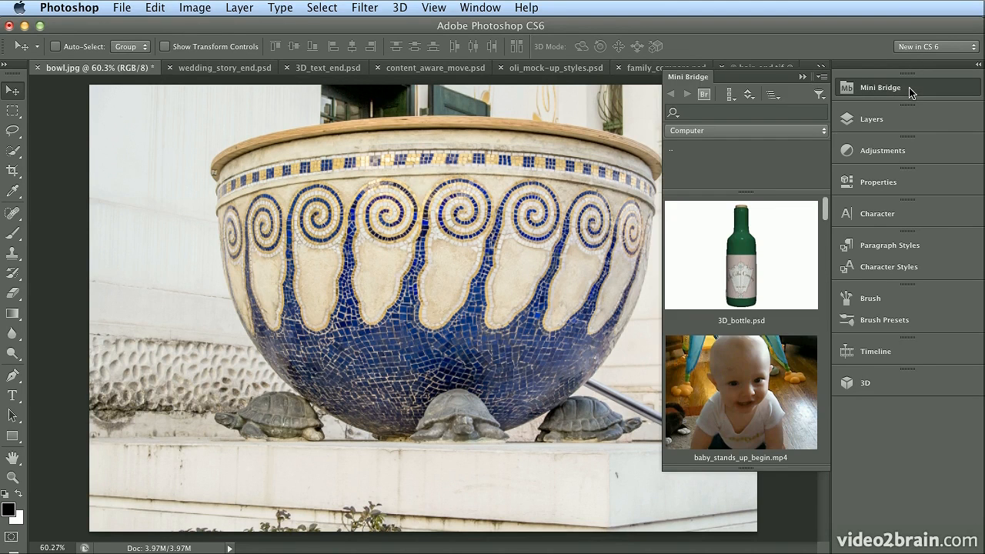
{"action": "left_click", "coordinate": [918, 47]}
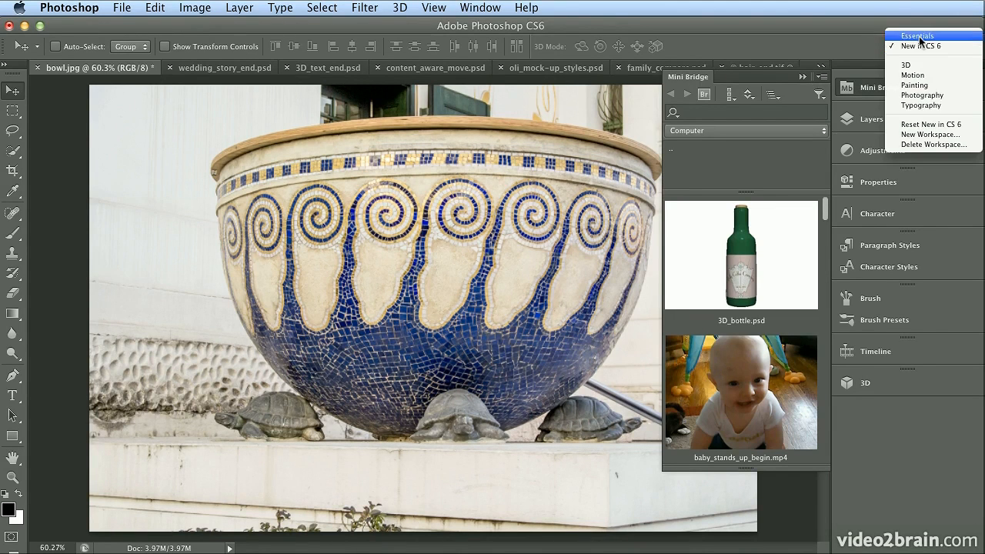
{"action": "left_click", "coordinate": [912, 42]}
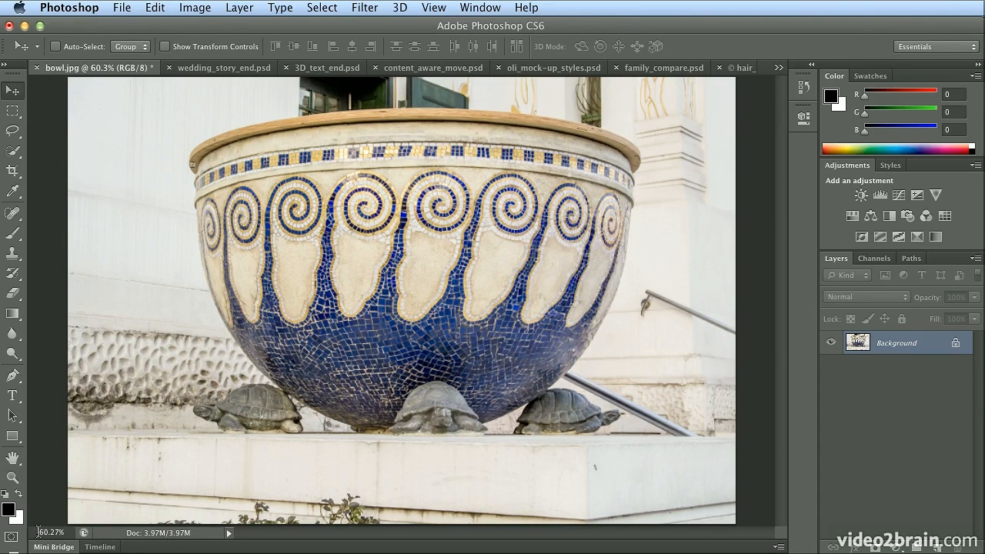
{"action": "left_click", "coordinate": [53, 548]}
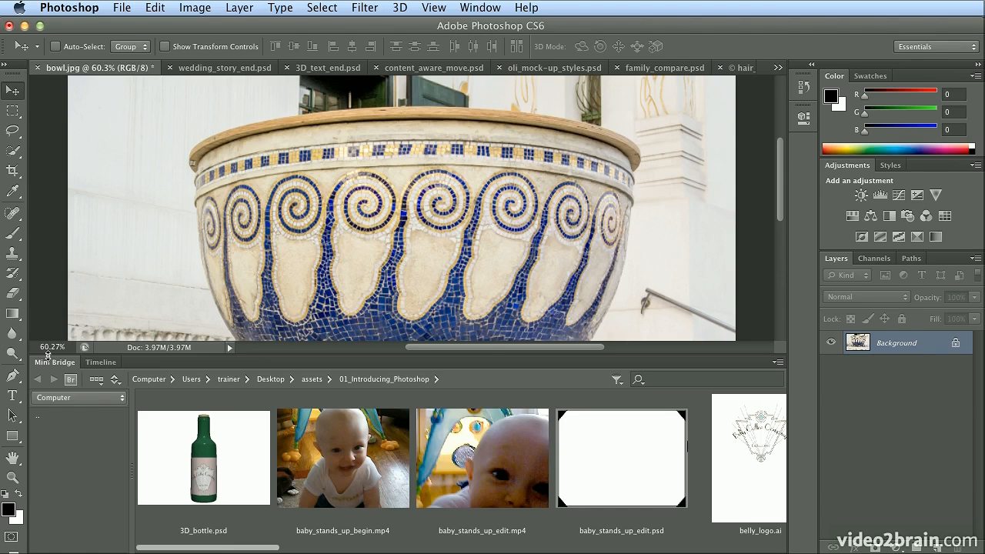
{"action": "left_click", "coordinate": [51, 362]}
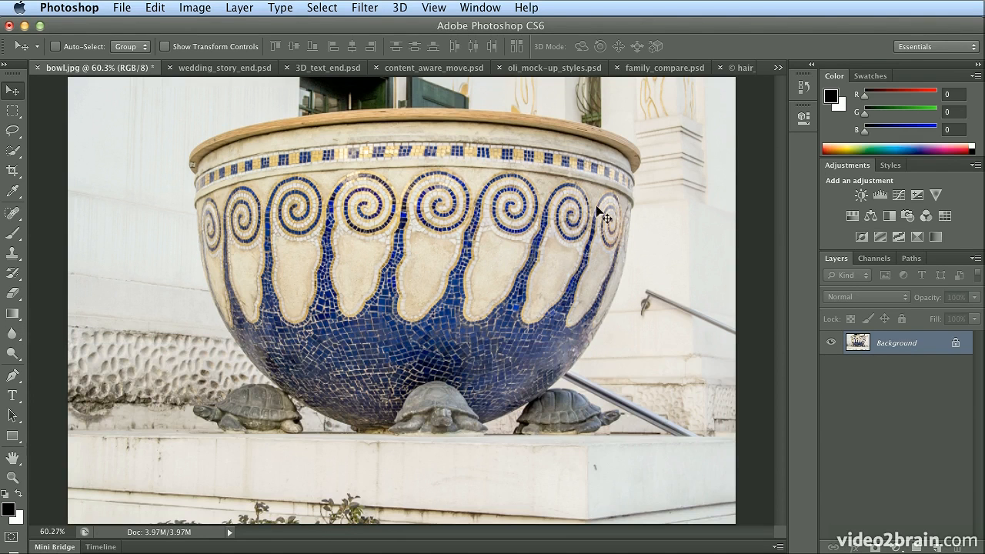
Step: Switch back to the New in CS 6 workspace and collapse Mini Bridge
{"action": "left_click", "coordinate": [903, 48]}
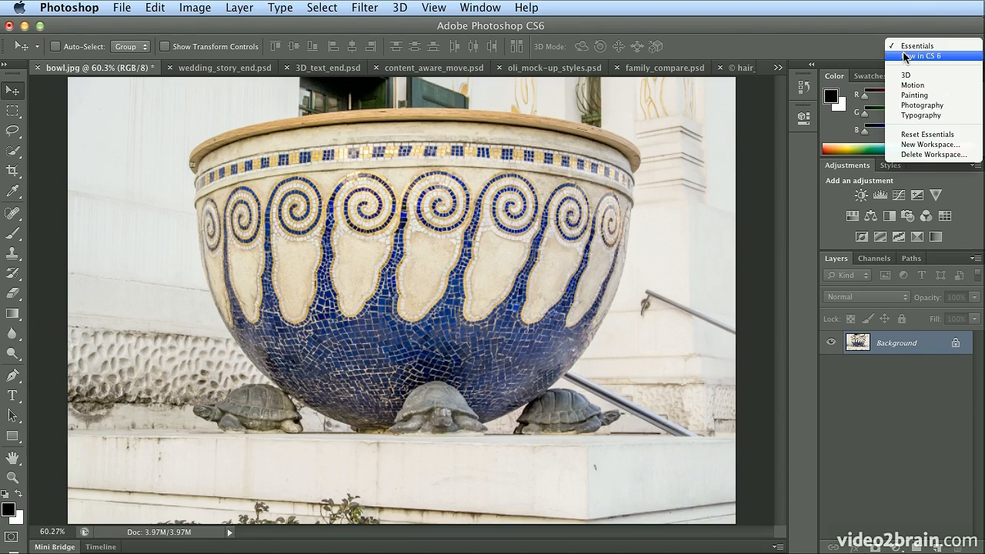
{"action": "left_click", "coordinate": [904, 57]}
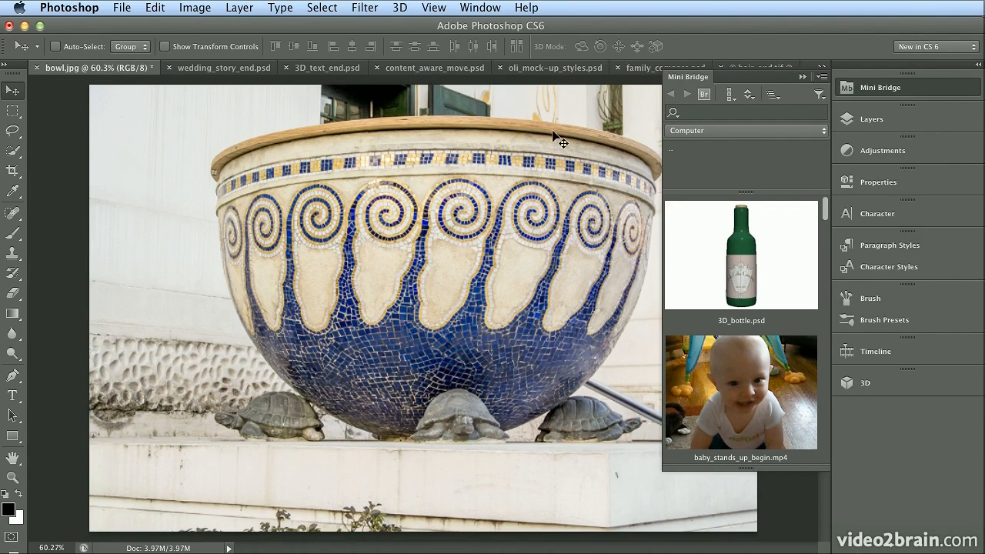
{"action": "left_click", "coordinate": [864, 90]}
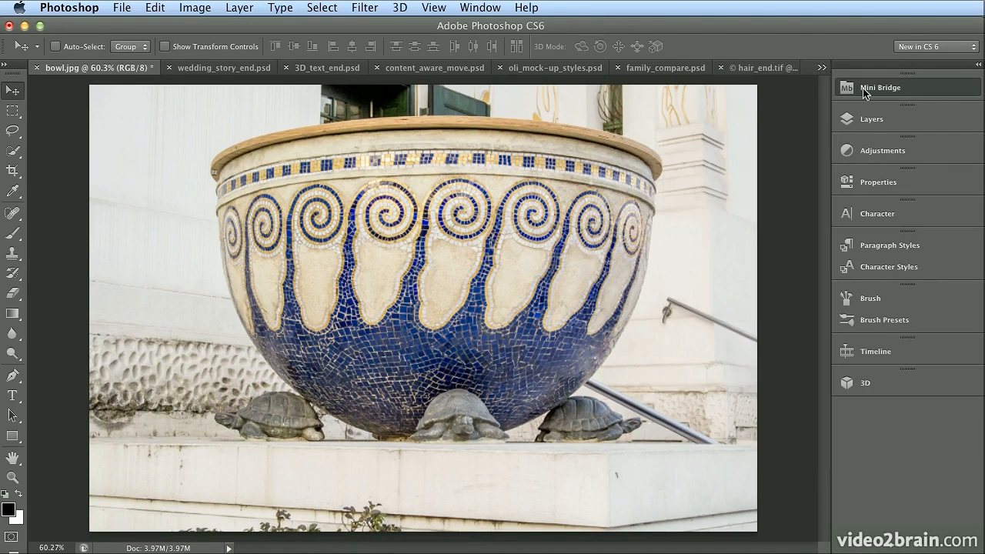
Step: Close bowl.jpg and show the layers of wedding_story_end.psd
{"action": "left_click", "coordinate": [36, 68]}
{"action": "left_click", "coordinate": [683, 284]}
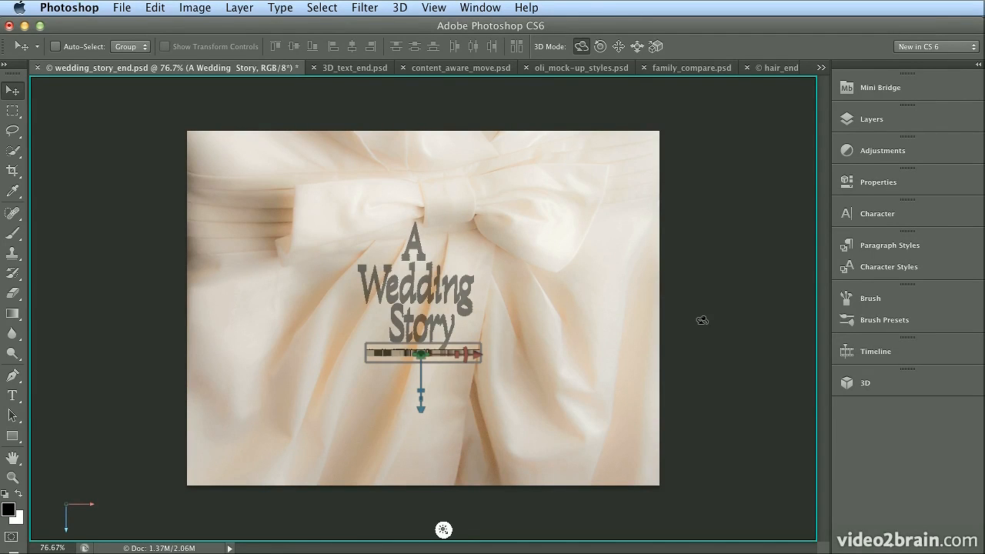
{"action": "left_click", "coordinate": [861, 121]}
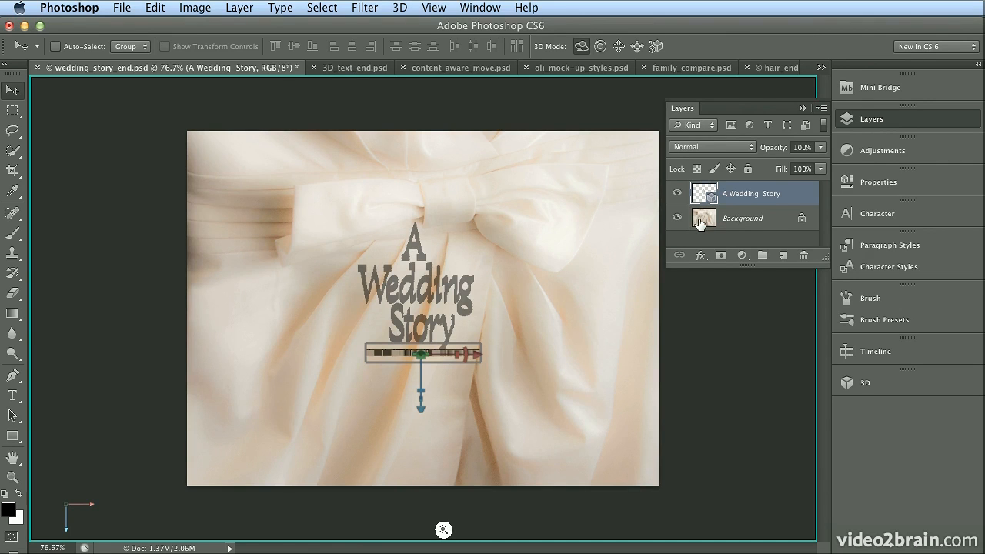
Step: Review the layer filter types, keep Kind, and switch the smart object filter on and off
{"action": "left_click", "coordinate": [699, 127]}
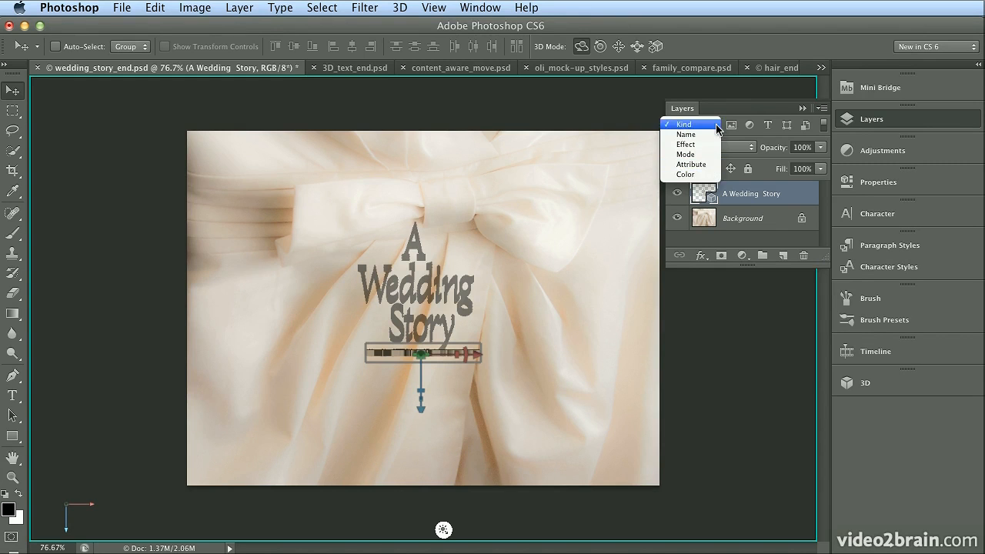
{"action": "left_click", "coordinate": [717, 128]}
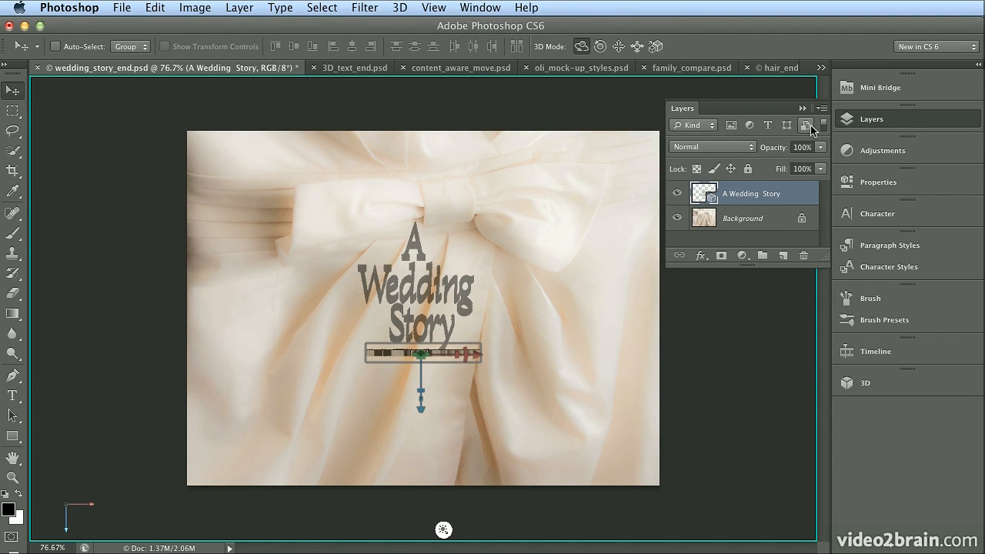
{"action": "left_click", "coordinate": [811, 127]}
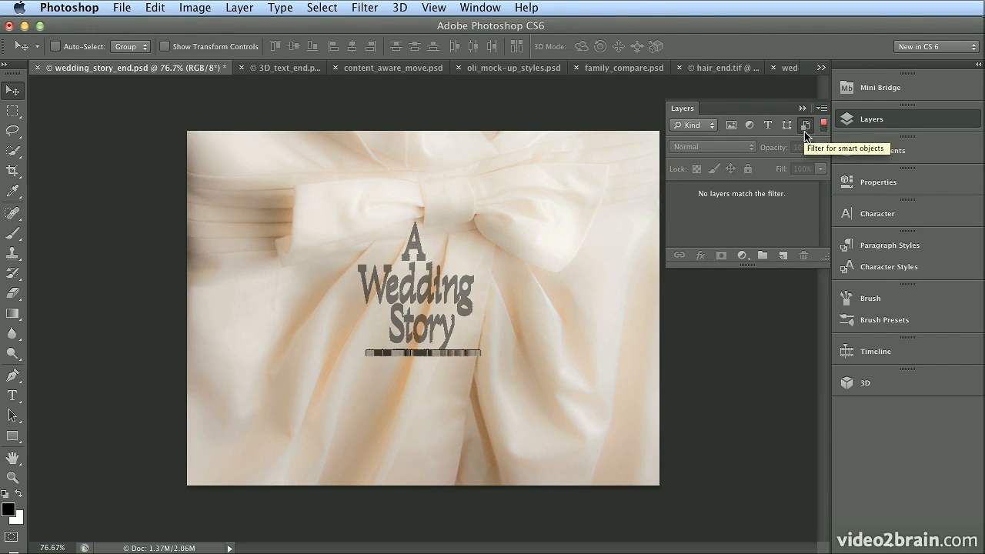
{"action": "left_click", "coordinate": [804, 132]}
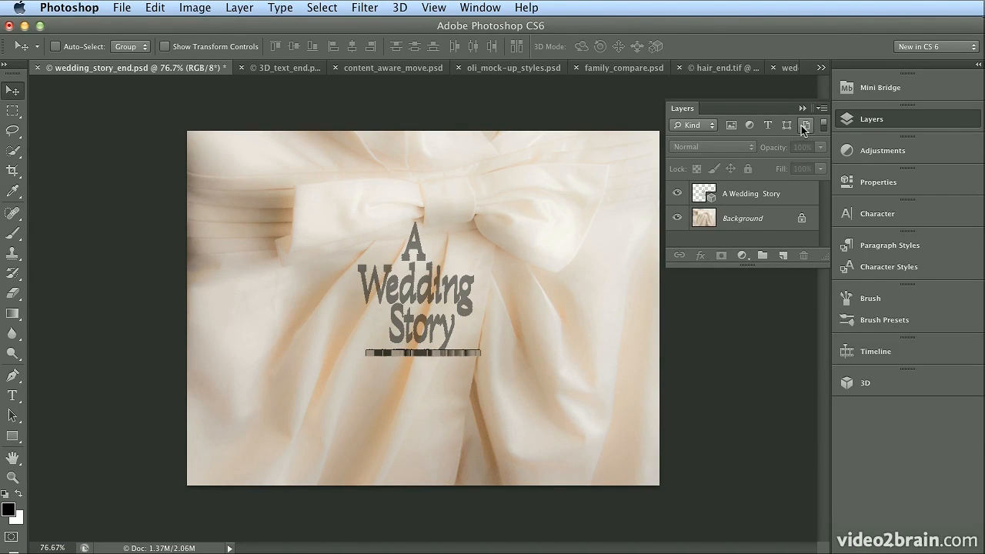
Step: Try the smart object, shape and type layer filters, filter for pixel layers, and turn layer filtering off
{"action": "left_click", "coordinate": [804, 125]}
{"action": "left_click", "coordinate": [805, 127]}
{"action": "left_click", "coordinate": [789, 127]}
{"action": "left_click", "coordinate": [790, 127]}
{"action": "left_click", "coordinate": [770, 133]}
{"action": "left_click", "coordinate": [769, 133]}
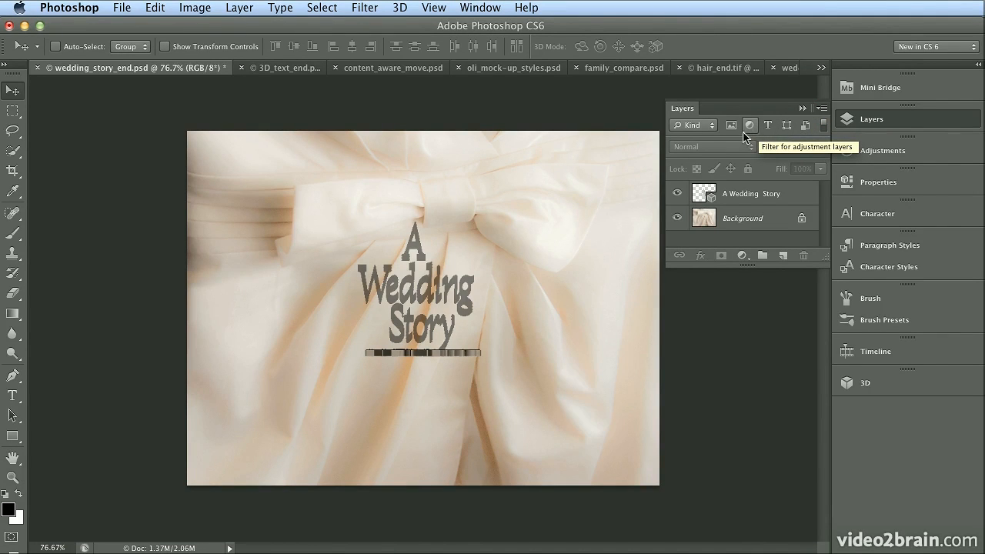
{"action": "left_click", "coordinate": [734, 128]}
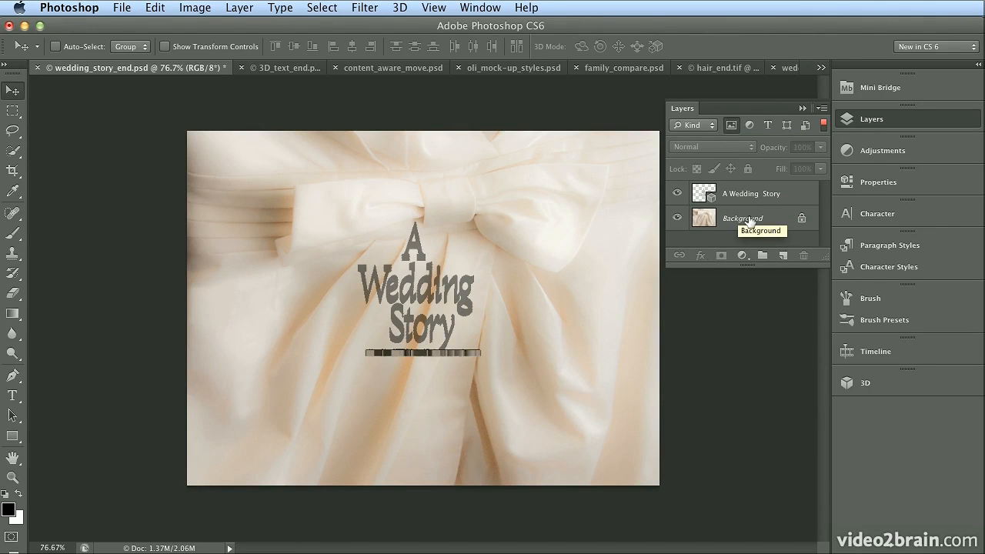
{"action": "left_click", "coordinate": [825, 124]}
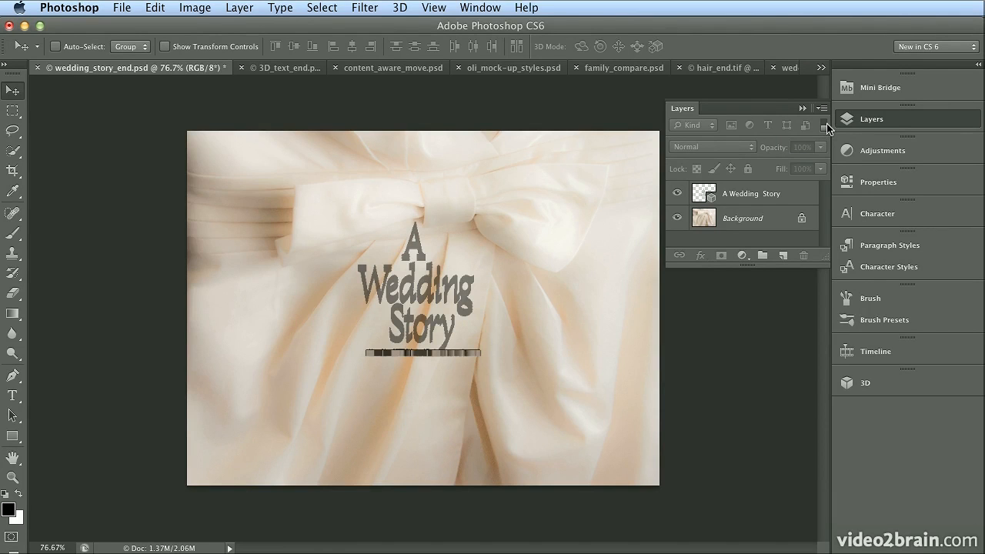
Step: Hide the layers of the wedding document and show the available adjustments
{"action": "left_click", "coordinate": [856, 121]}
{"action": "left_click", "coordinate": [864, 149]}
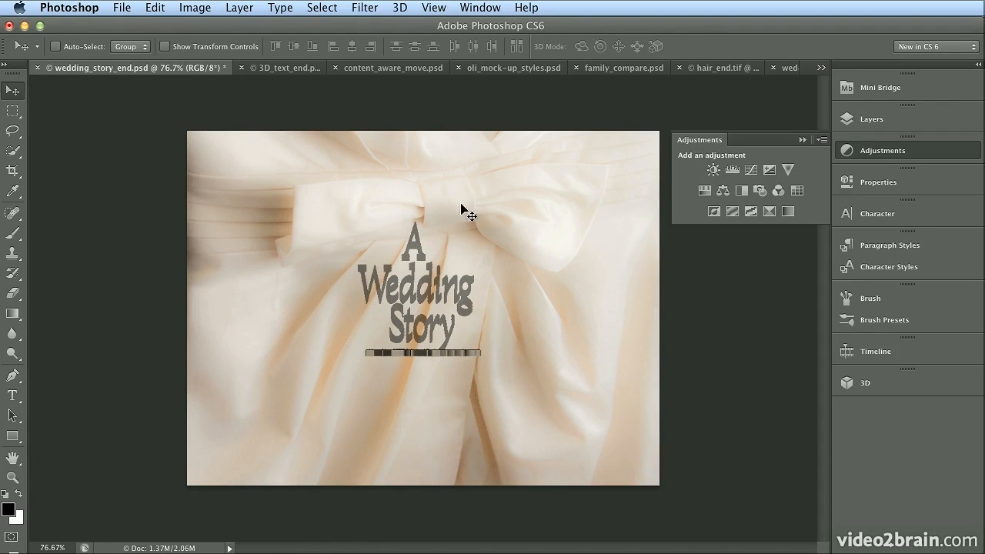
Step: Close wedding_story_end.psd without saving the changes
{"action": "left_click", "coordinate": [38, 69]}
{"action": "left_click", "coordinate": [684, 289]}
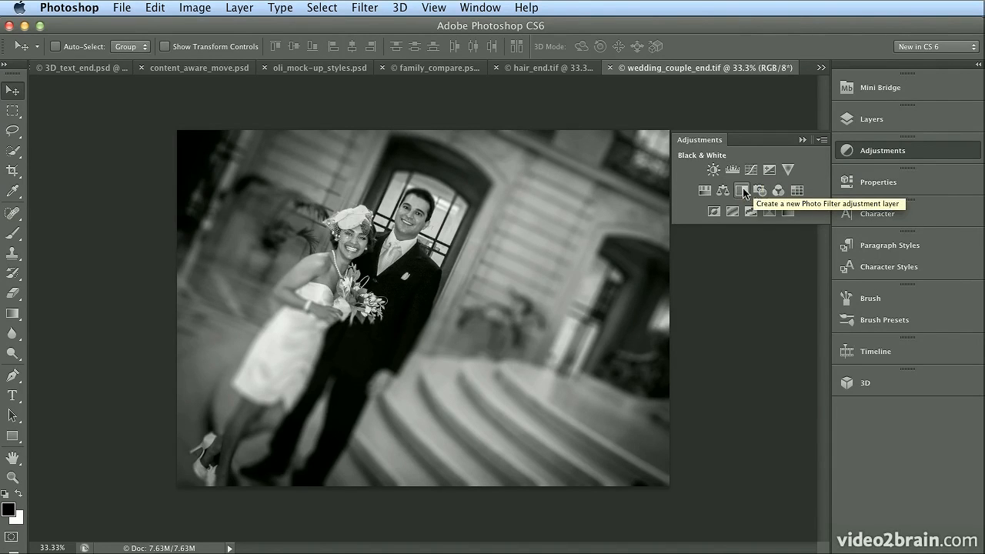
Step: Add a Hue/Saturation adjustment layer to wedding_couple_end.tif, with Colorize enabled and the hue set to 34
{"action": "left_click", "coordinate": [704, 191]}
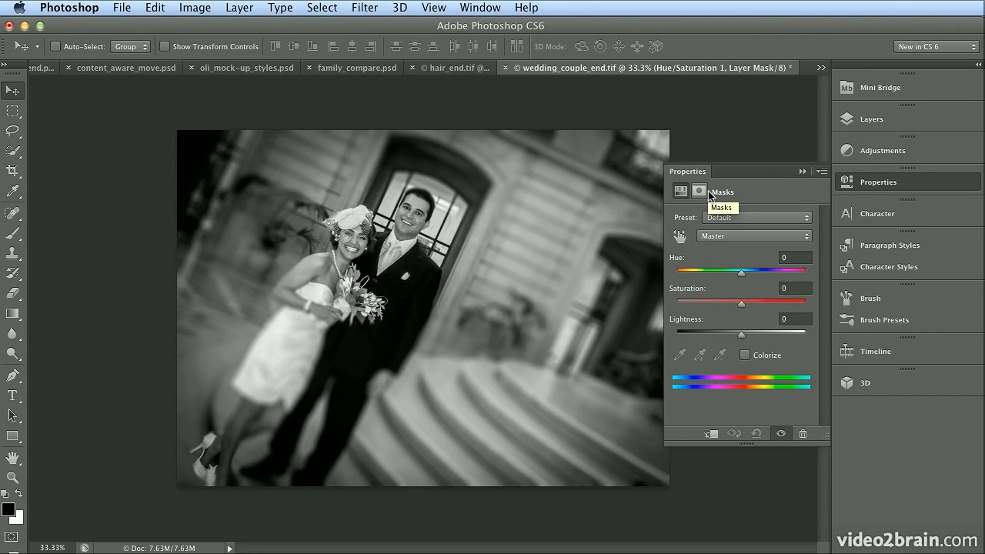
{"action": "left_click", "coordinate": [873, 151]}
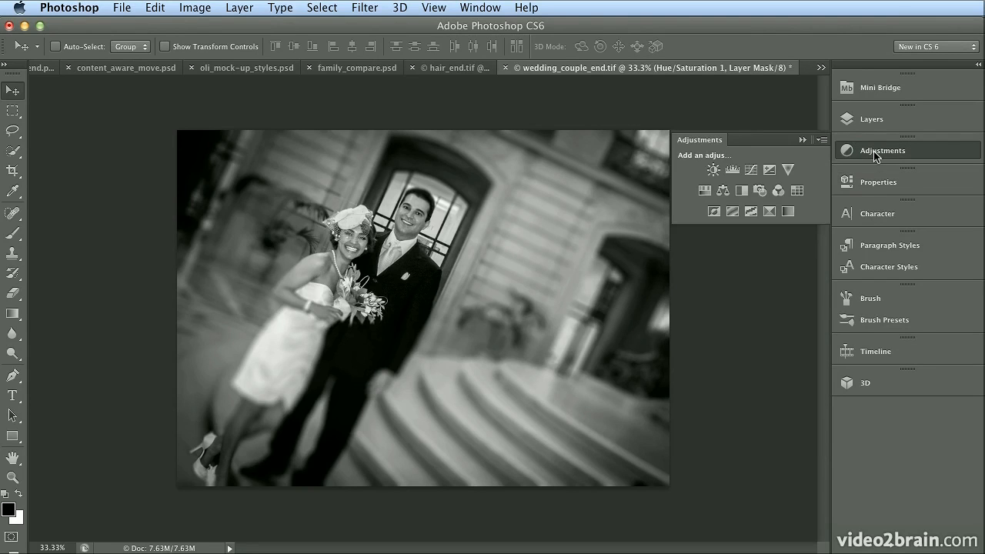
{"action": "left_click", "coordinate": [872, 182]}
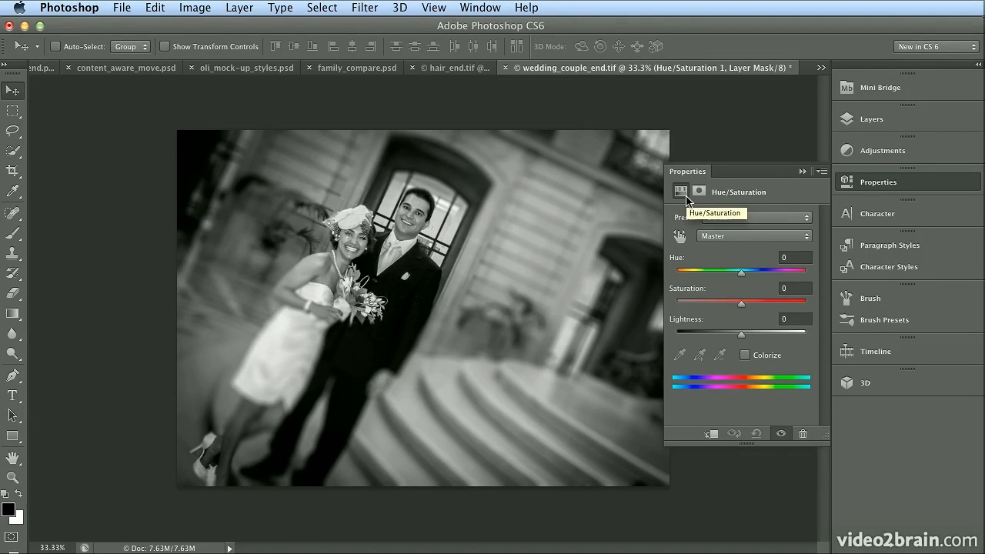
{"action": "left_click", "coordinate": [744, 353]}
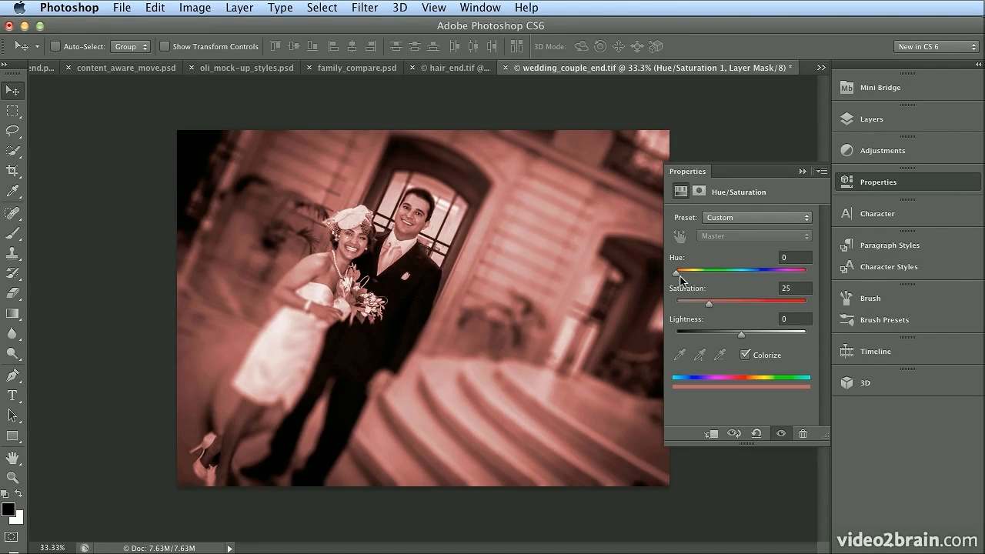
{"action": "left_click_drag", "start_coordinate": [678, 275], "coordinate": [688, 274]}
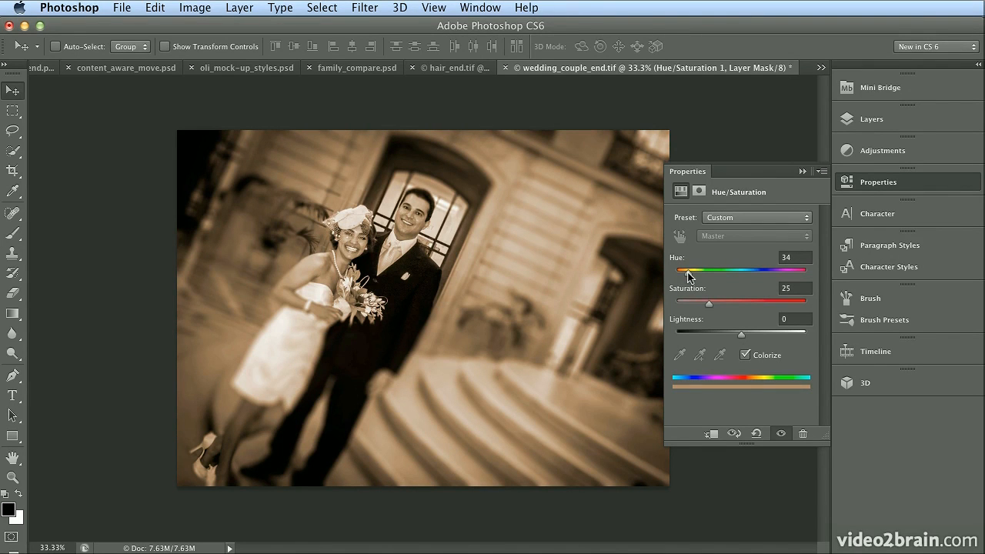
Step: Show the layers of wedding_couple_end.tif, switch the adjustment layer filter on and off, and hide the layers again
{"action": "left_click", "coordinate": [856, 123]}
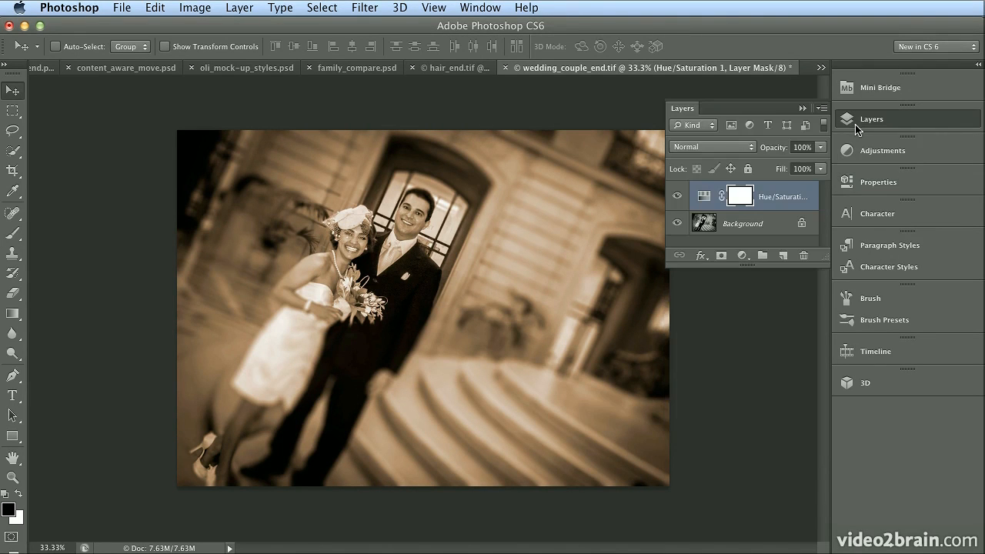
{"action": "left_click", "coordinate": [754, 130]}
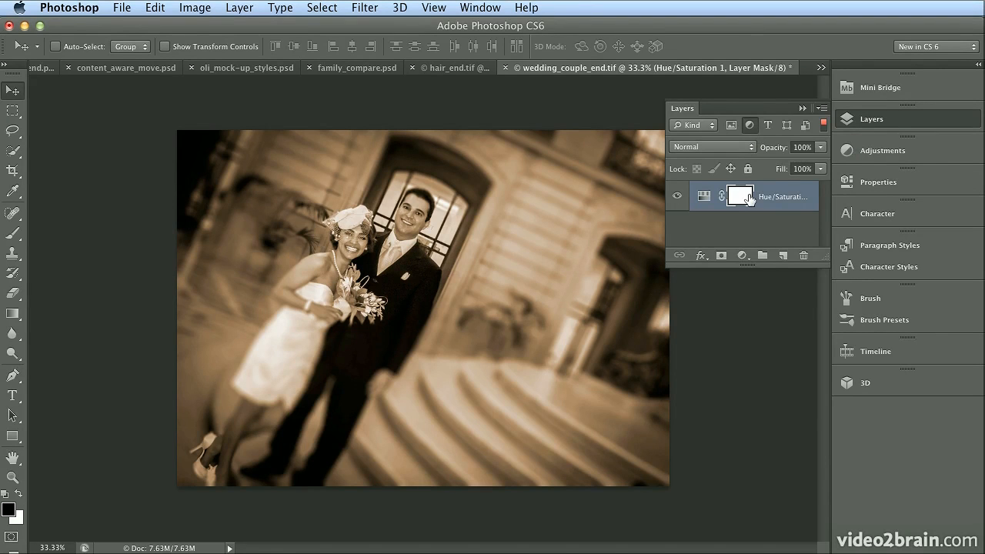
{"action": "left_click", "coordinate": [752, 123]}
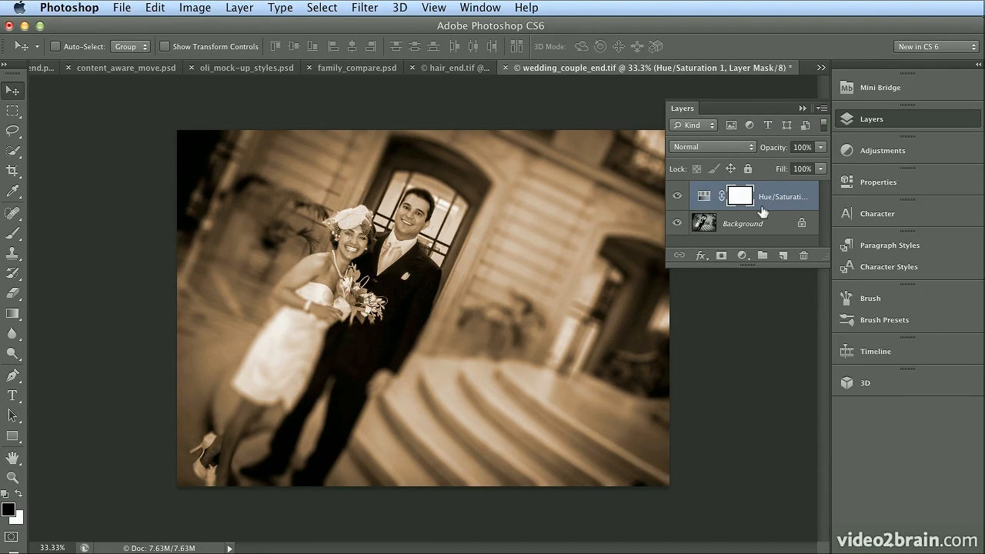
{"action": "left_click", "coordinate": [856, 122]}
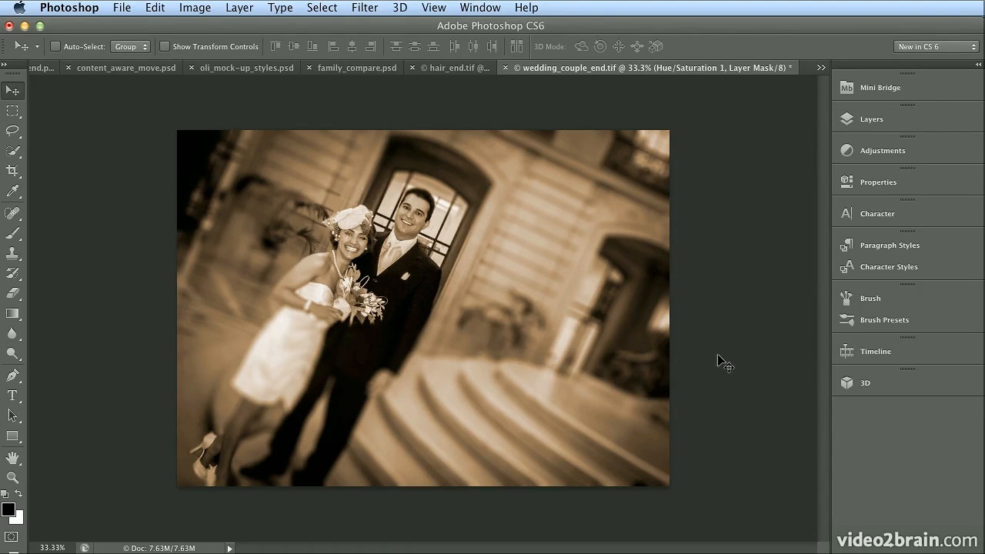
Step: Try a Light Gray background around the image and restore the Default colour
{"action": "right_click", "coordinate": [100, 140]}
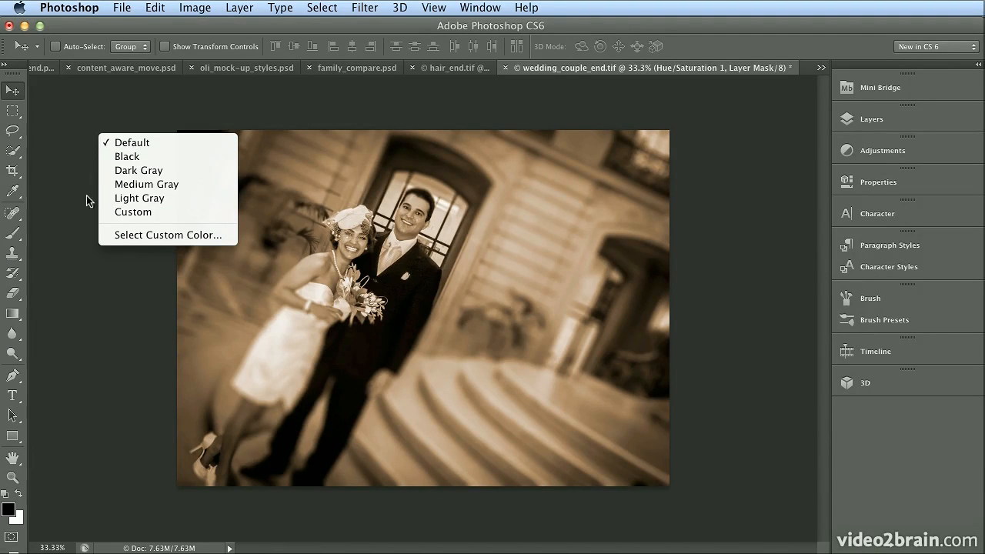
{"action": "left_click", "coordinate": [139, 198]}
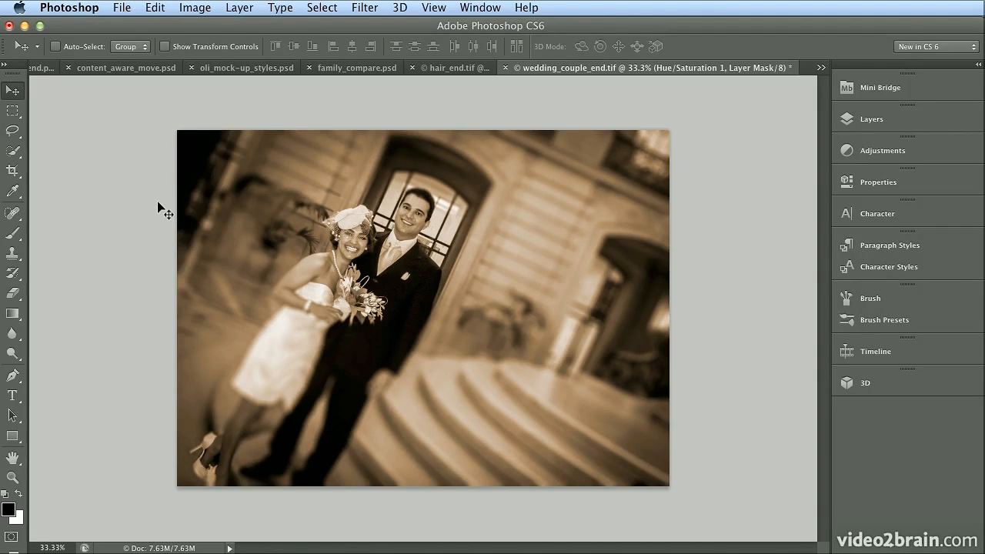
{"action": "right_click", "coordinate": [109, 197]}
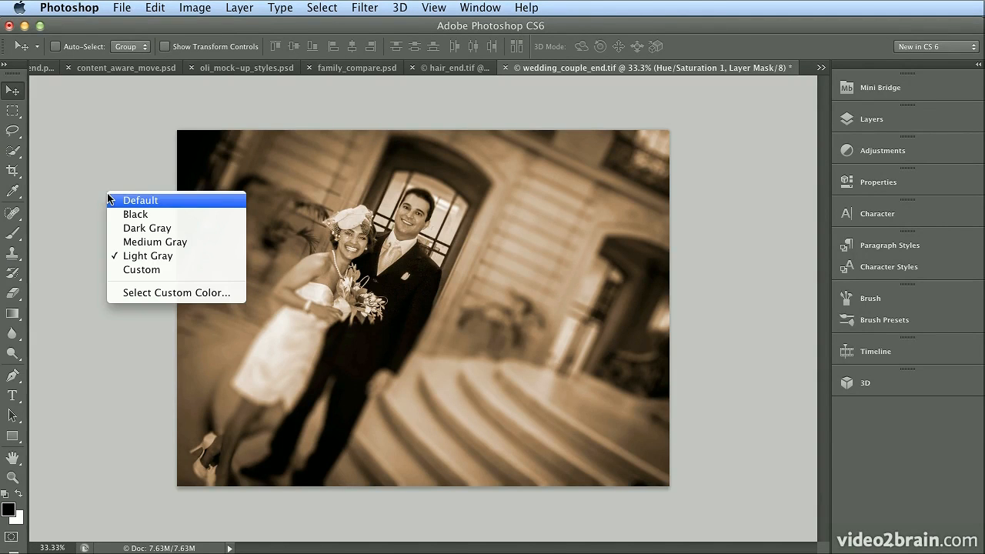
{"action": "left_click", "coordinate": [110, 201]}
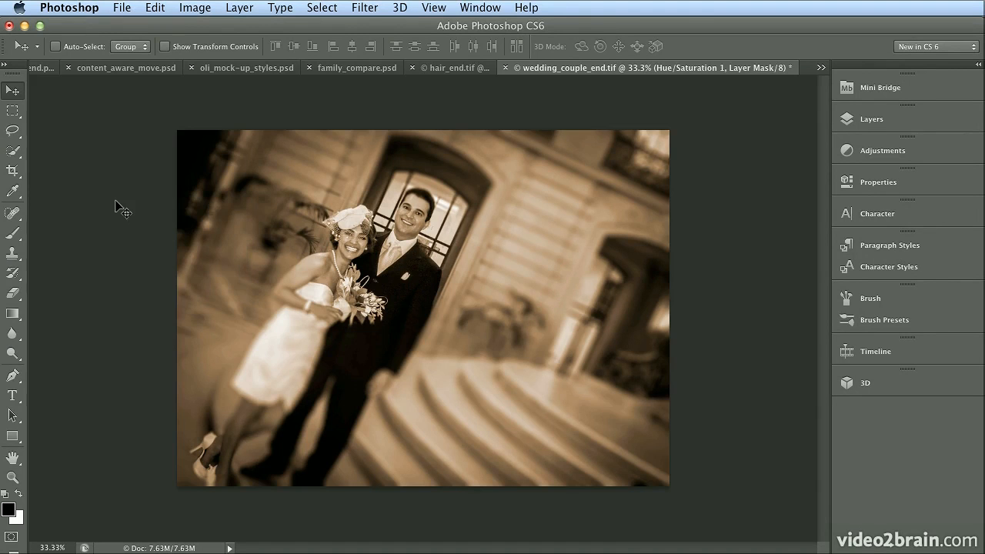
Step: Try the lightest colour theme in the Interface preferences, restore the second-darkest theme, and return to the Move tool
{"action": "left_click", "coordinate": [71, 8]}
{"action": "mouse_move", "coordinate": [77, 58]}
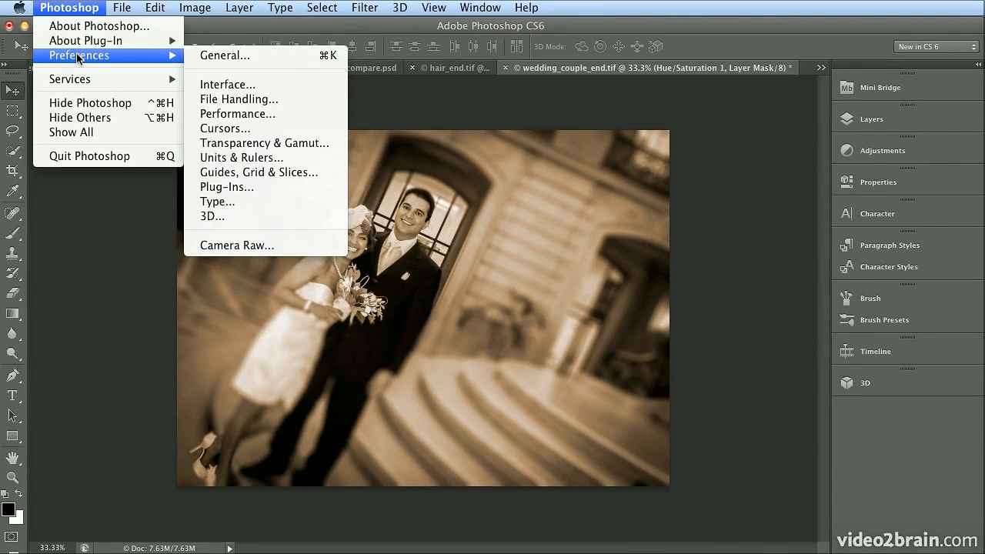
{"action": "left_click", "coordinate": [247, 83]}
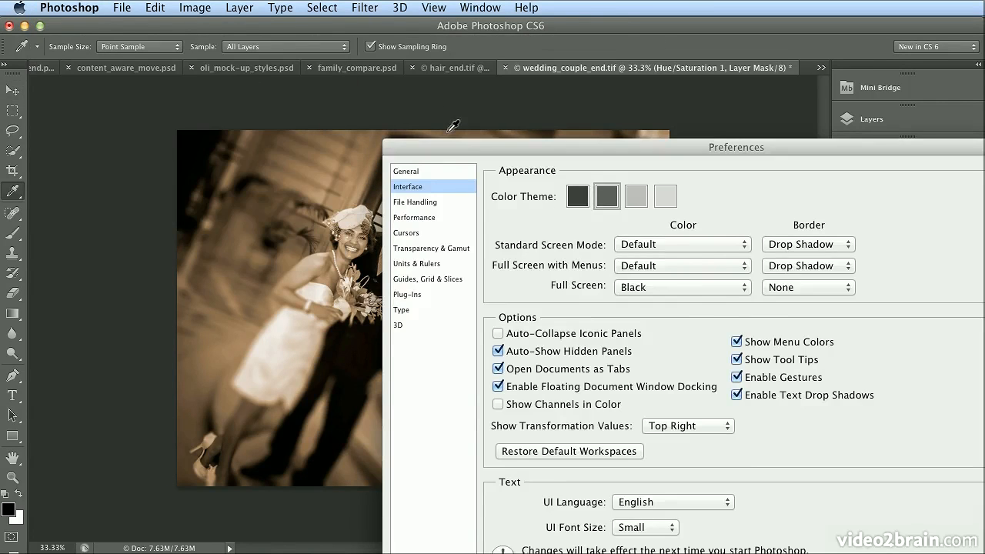
{"action": "left_click_drag", "start_coordinate": [451, 142], "coordinate": [156, 9]}
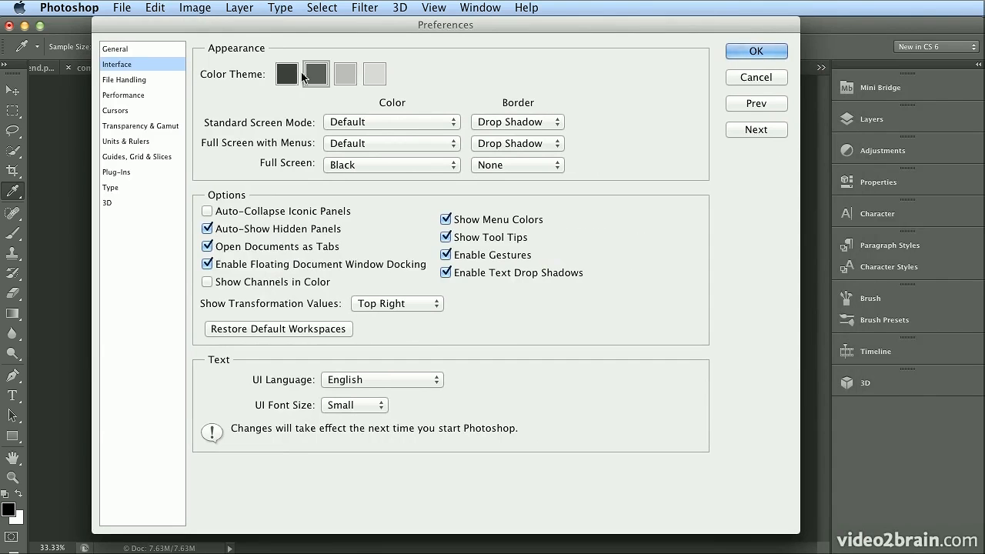
{"action": "left_click", "coordinate": [377, 76]}
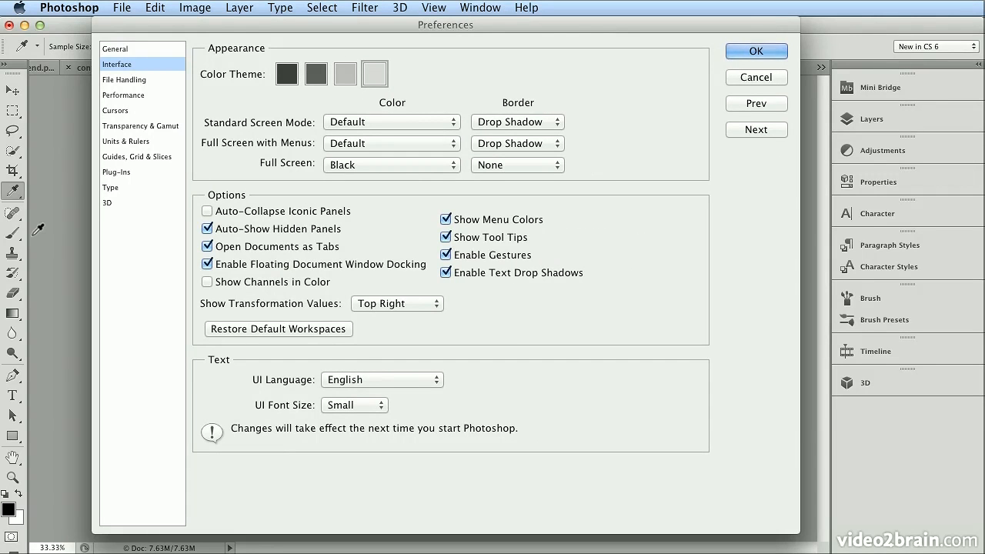
{"action": "left_click", "coordinate": [316, 74]}
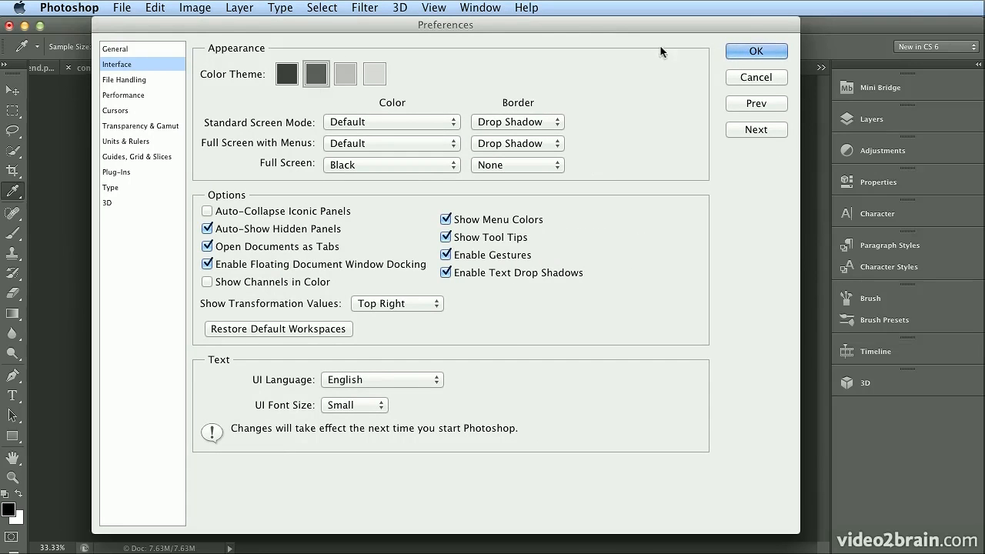
{"action": "left_click", "coordinate": [755, 51]}
{"action": "key", "text": "v"}
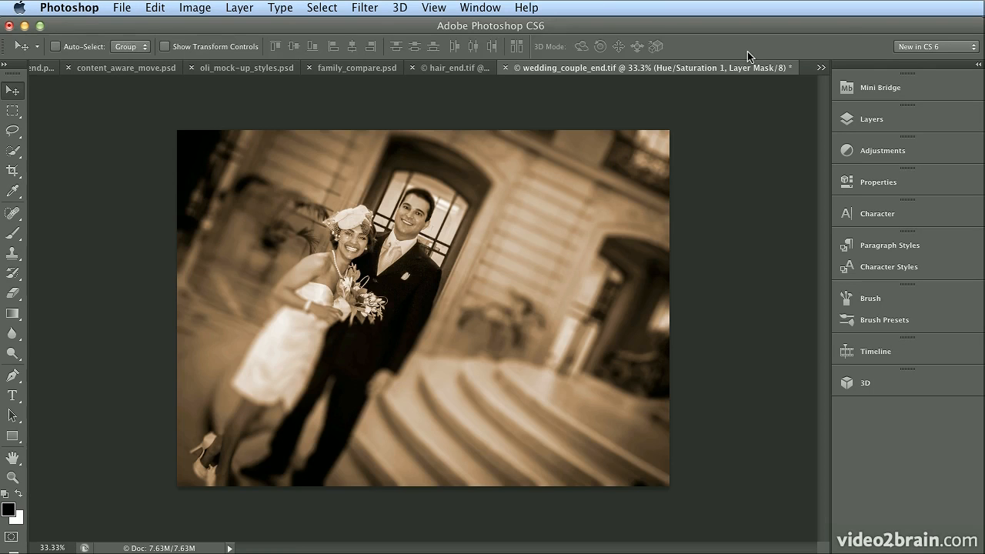
Step: Close wedding_couple_end.tif without saving, and close hair_end.tif to bring up family_compare.psd
{"action": "left_click", "coordinate": [505, 67]}
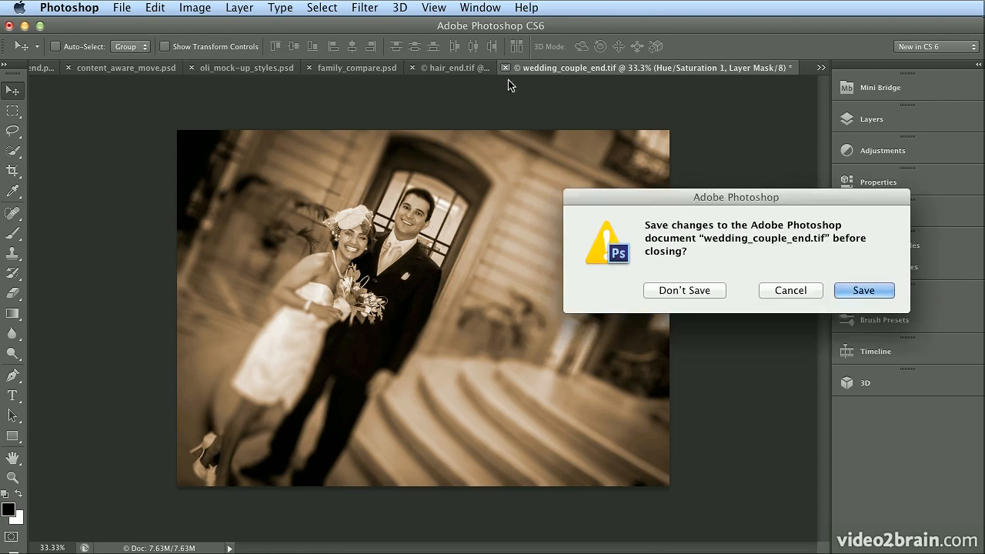
{"action": "left_click", "coordinate": [665, 290]}
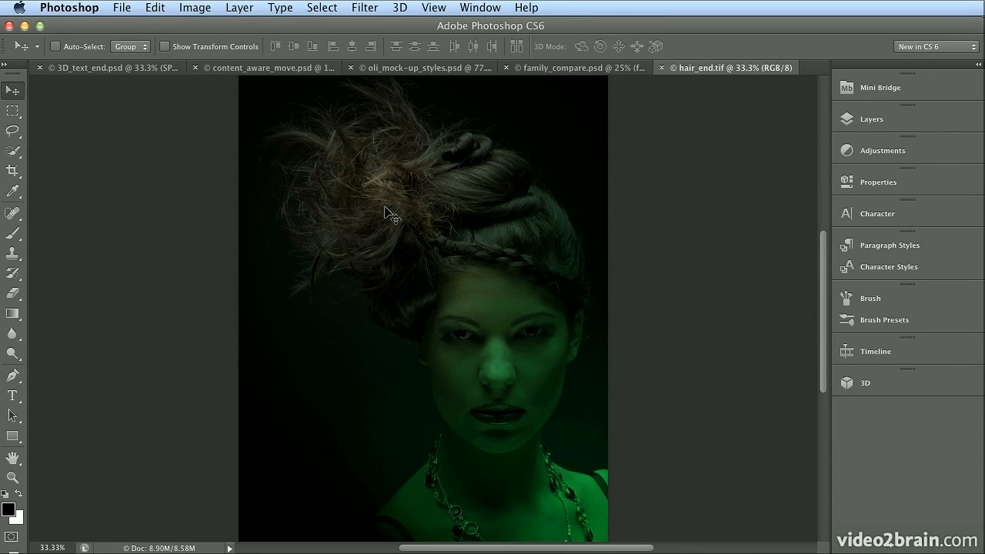
{"action": "left_click", "coordinate": [663, 68]}
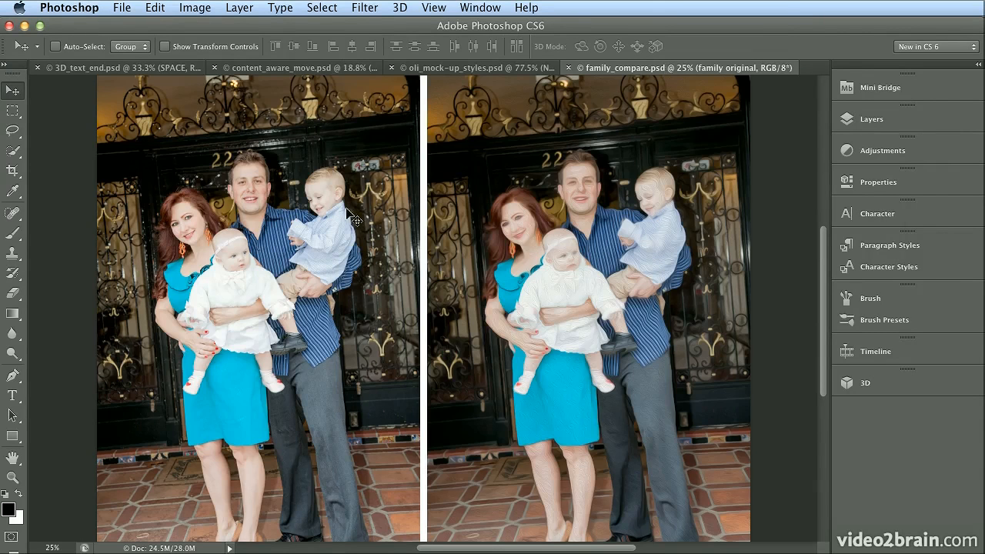
Step: Review the highlighted new commands for filters, including Blur and Render, and those for selections, type and layers
{"action": "left_click", "coordinate": [367, 9]}
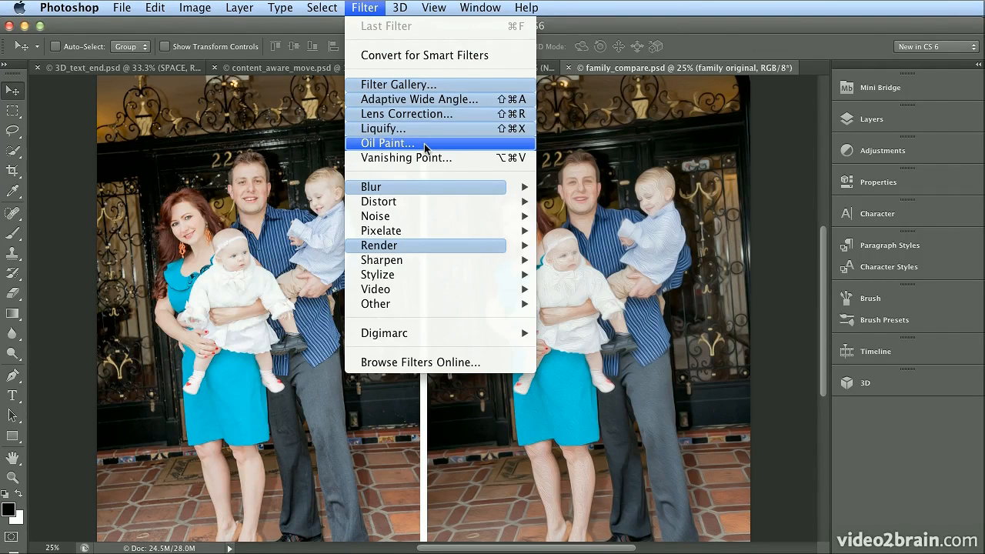
{"action": "mouse_move", "coordinate": [429, 187]}
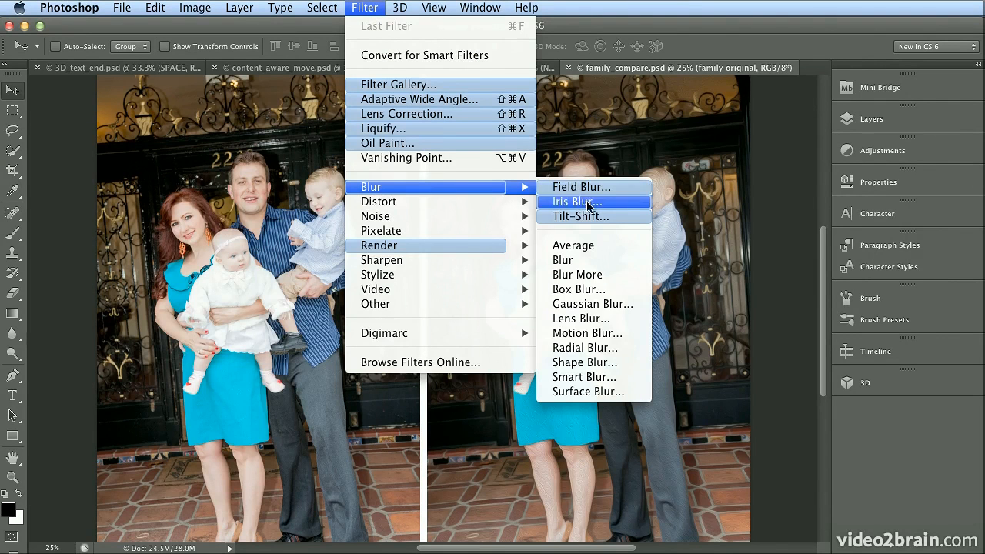
{"action": "mouse_move", "coordinate": [454, 260]}
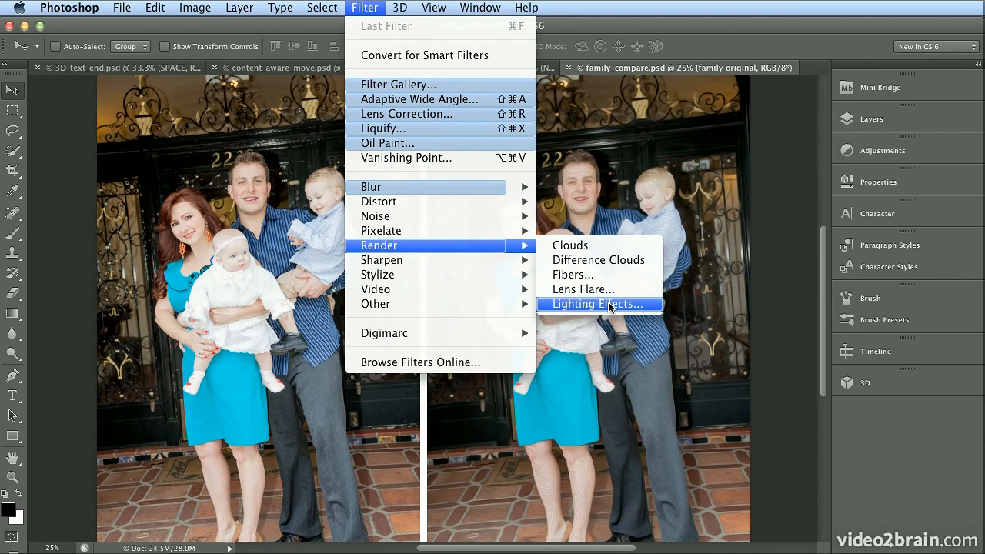
{"action": "mouse_move", "coordinate": [339, 6]}
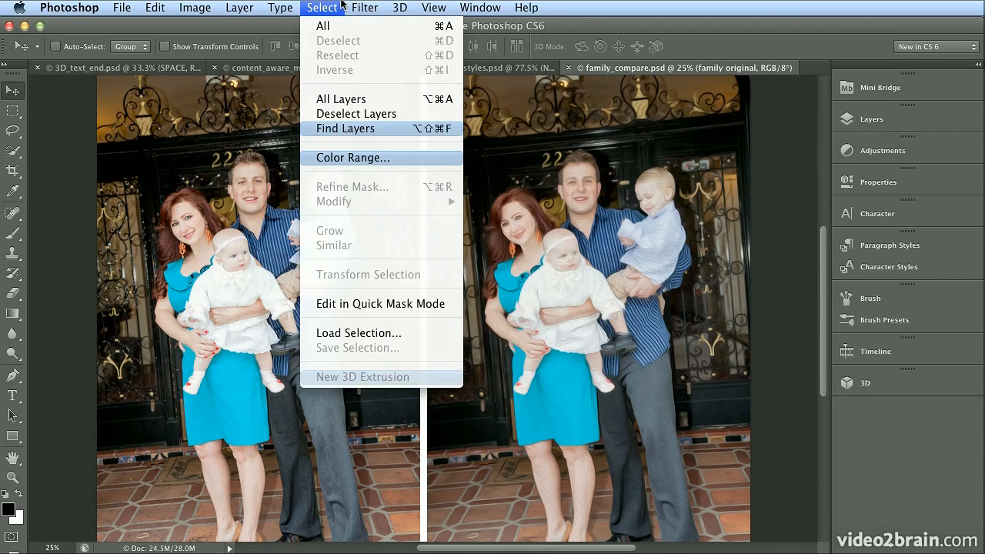
{"action": "mouse_move", "coordinate": [271, 7]}
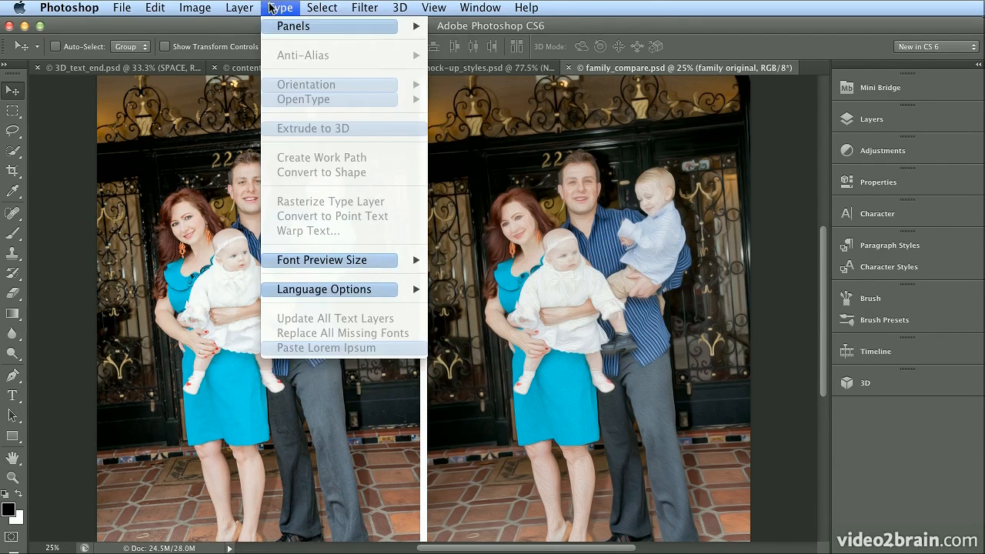
{"action": "mouse_move", "coordinate": [274, 29]}
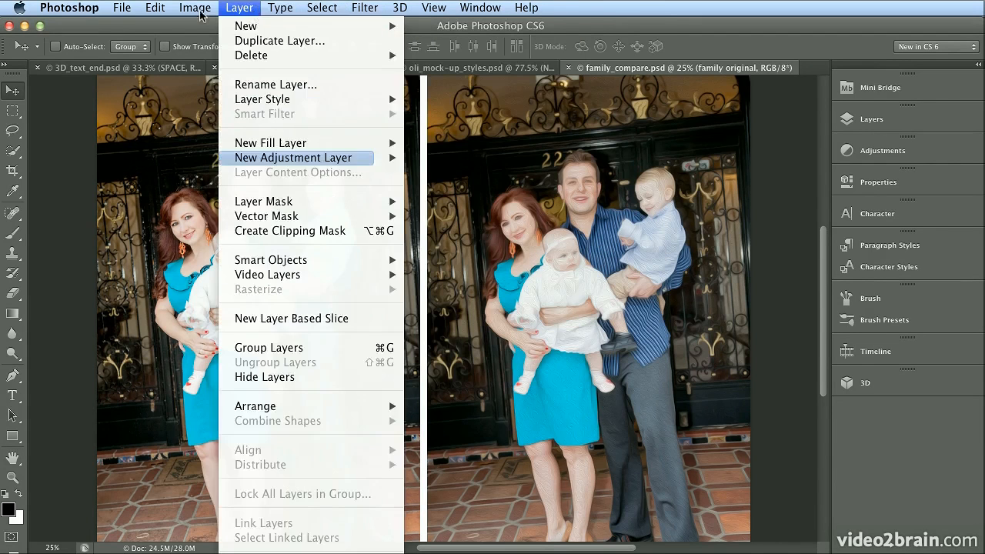
{"action": "mouse_move", "coordinate": [118, 14]}
{"action": "left_click", "coordinate": [890, 4]}
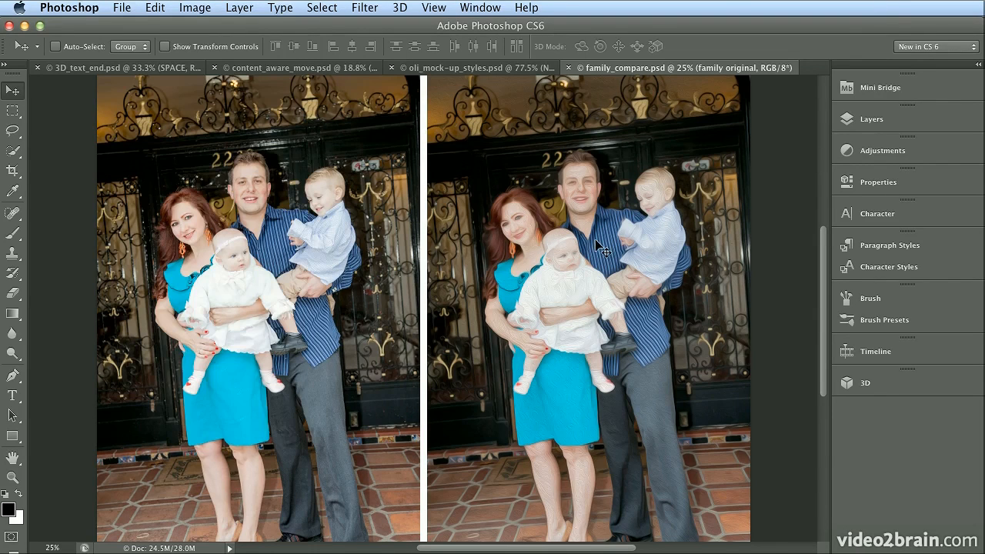
Step: Examine the faces in the oil-painted version of the family photo at 100% magnification
{"action": "key", "text": "super+plus"}
{"action": "key", "text": "super+plus"}
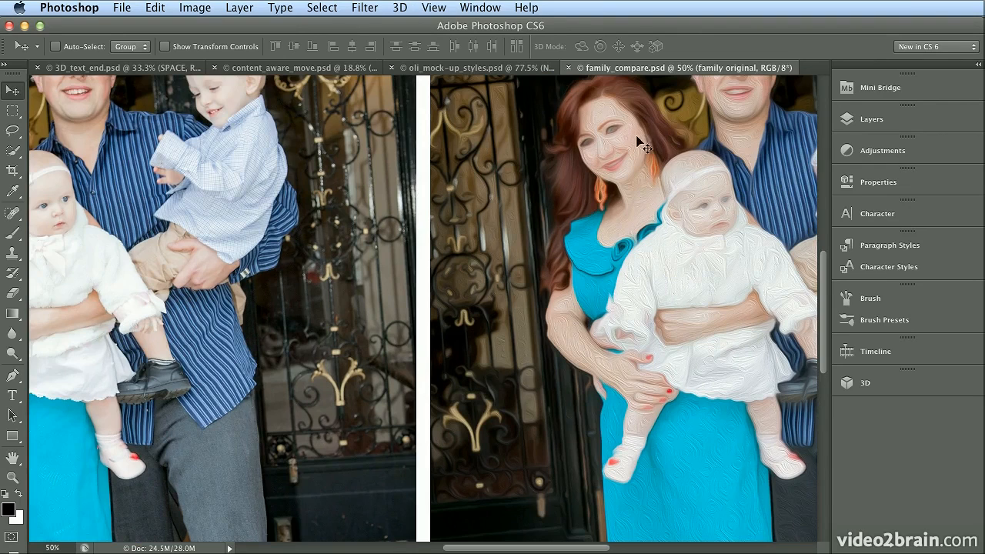
{"action": "key", "text": "super+plus"}
{"action": "key", "text": "super+plus"}
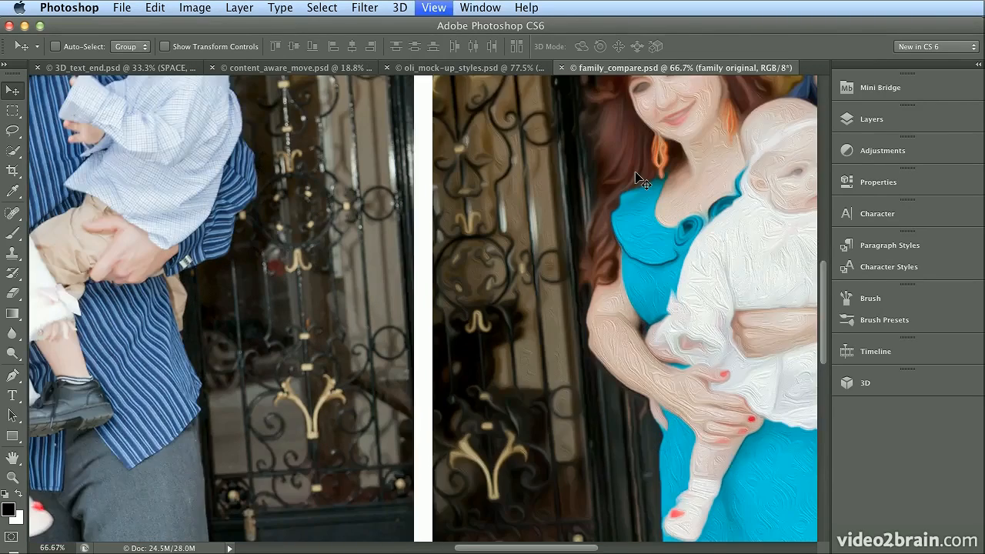
{"action": "scroll", "coordinate": [623, 381], "scroll_direction": "up", "scroll_amount": 5}
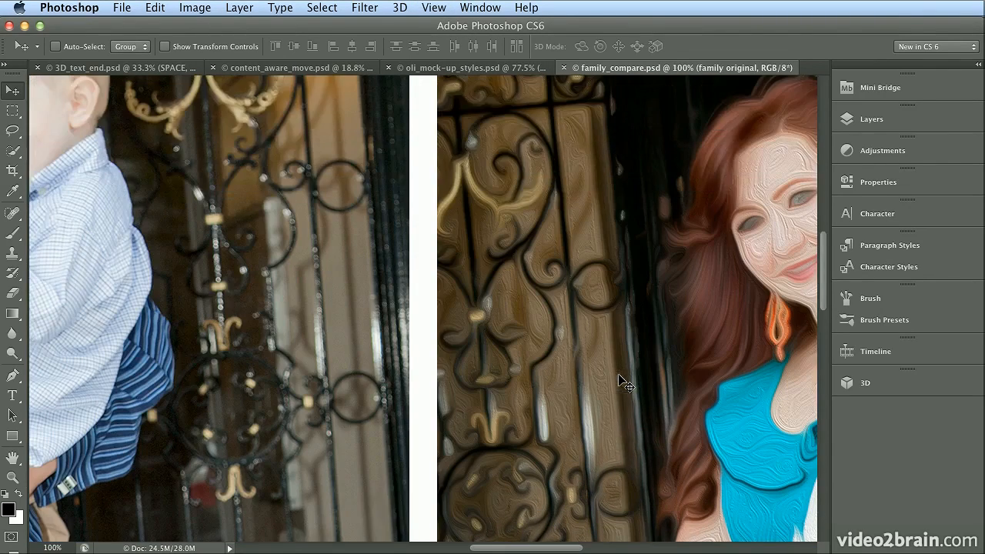
{"action": "left_click_drag", "start_coordinate": [521, 549], "coordinate": [587, 548]}
{"action": "scroll", "coordinate": [588, 527], "scroll_direction": "up", "scroll_amount": 5}
{"action": "scroll", "coordinate": [587, 545], "scroll_direction": "down", "scroll_amount": 2}
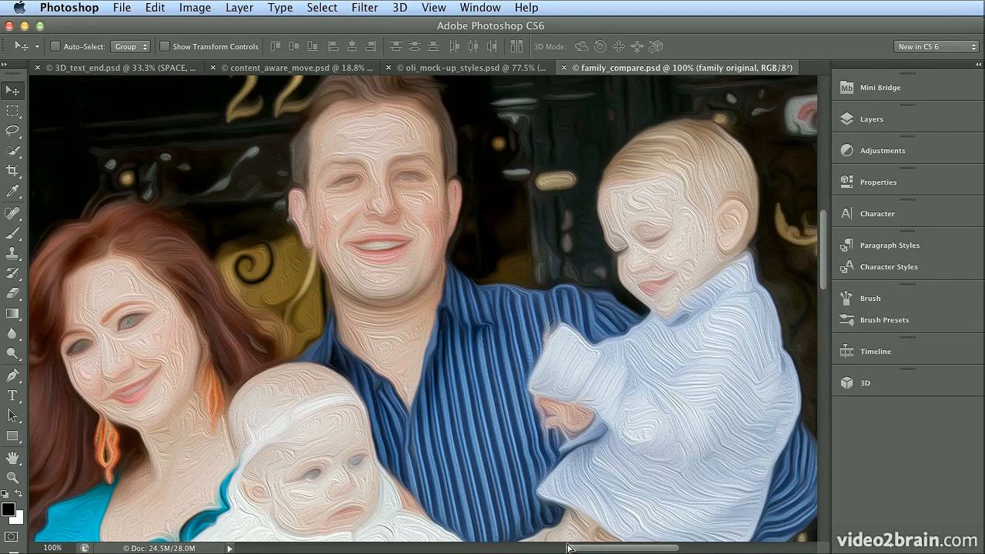
{"action": "scroll", "coordinate": [588, 545], "scroll_direction": "down", "scroll_amount": 2}
{"action": "mouse_move", "coordinate": [573, 549]}
{"action": "left_mouse_down"}
{"action": "mouse_move", "coordinate": [383, 547]}
{"action": "mouse_move", "coordinate": [579, 549]}
{"action": "left_mouse_up"}
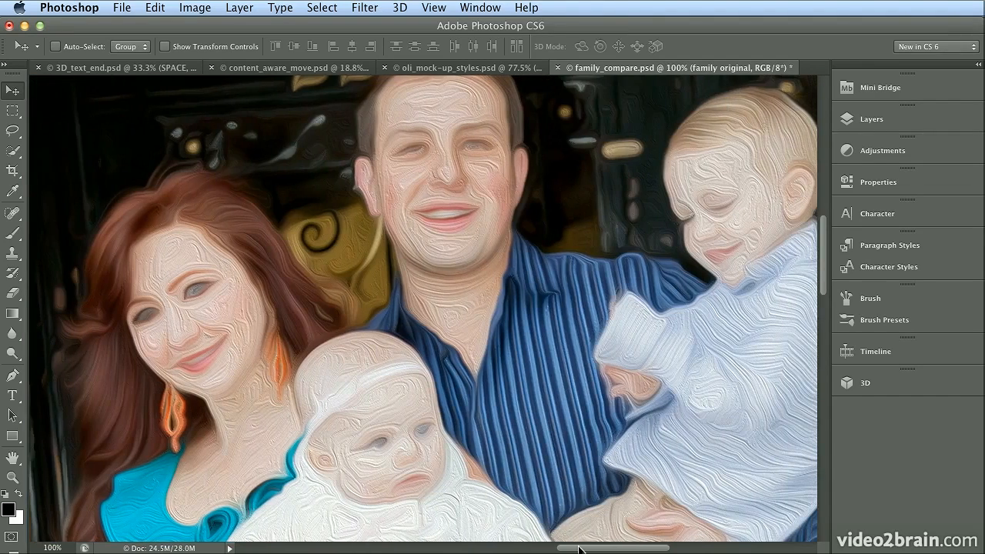
Step: Fit the family photos in view, undo the last change to the original photo's placement, and close family_compare.psd
{"action": "key", "text": "super+0"}
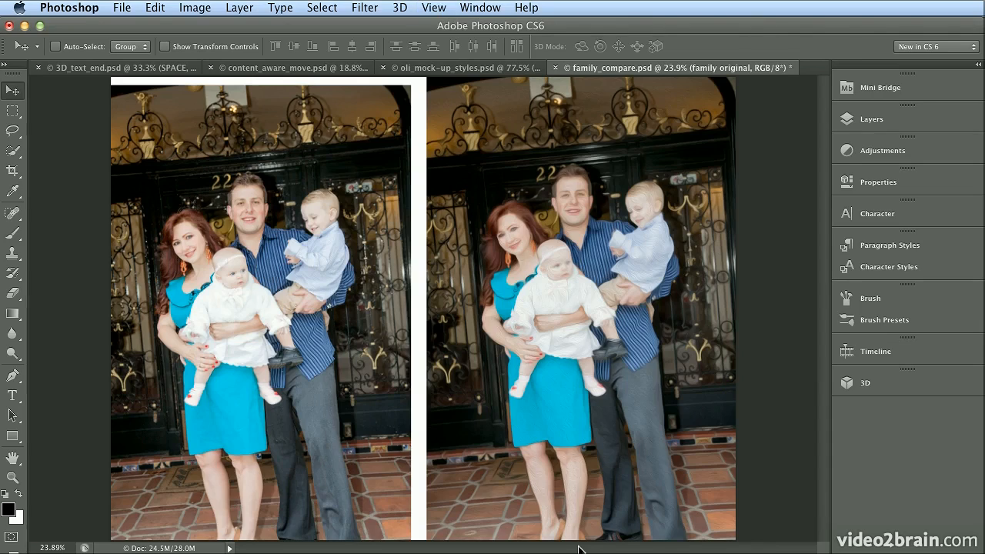
{"action": "key", "text": "super+z"}
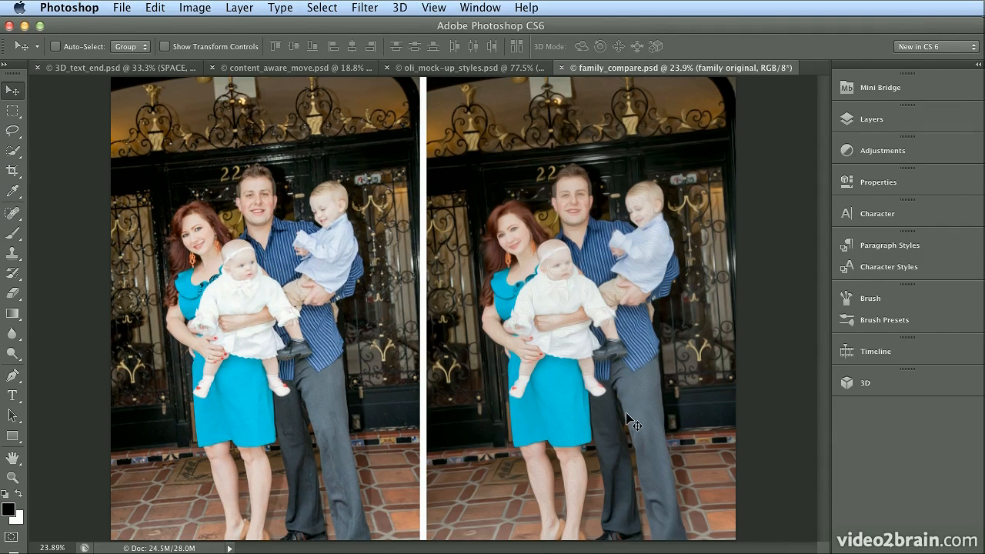
{"action": "left_click", "coordinate": [562, 68]}
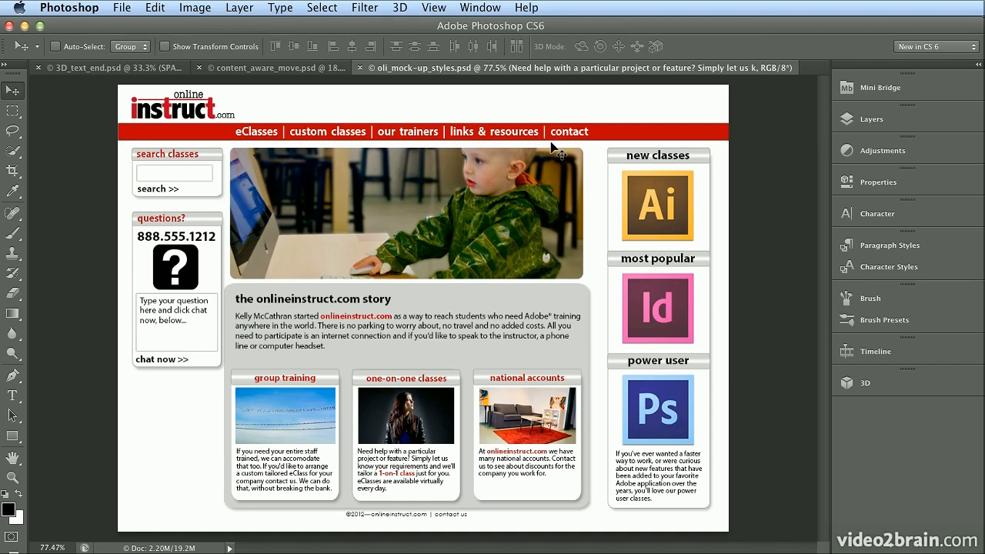
Step: Review the paragraph styles and character styles defined in the oli_mock-up_styles.psd web page mock-up
{"action": "left_click", "coordinate": [847, 245]}
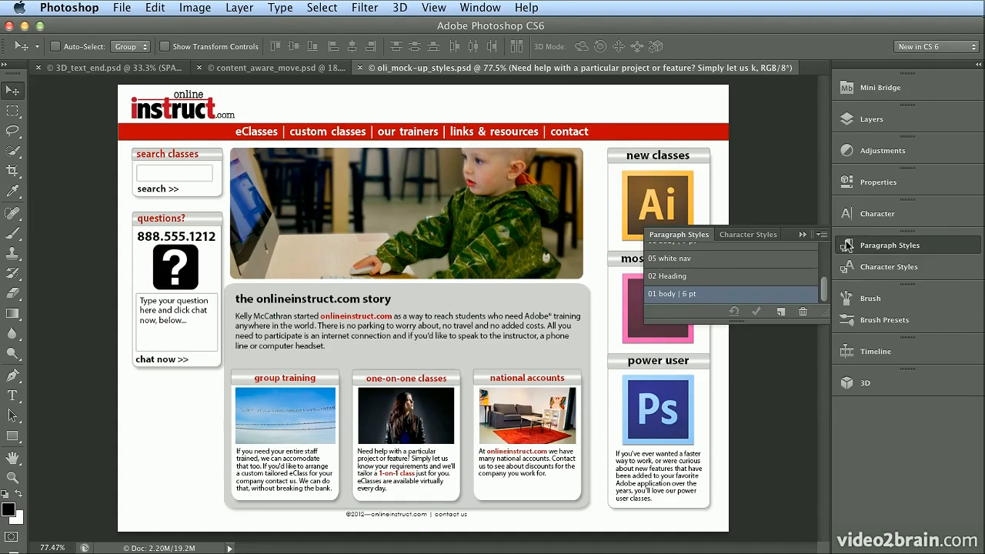
{"action": "left_click_drag", "start_coordinate": [826, 312], "coordinate": [826, 427]}
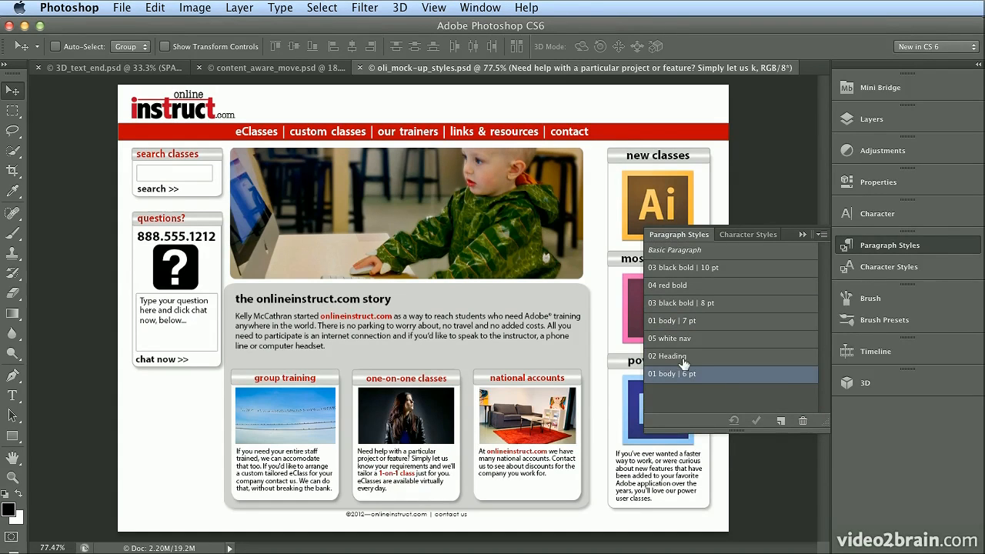
{"action": "left_click", "coordinate": [932, 270]}
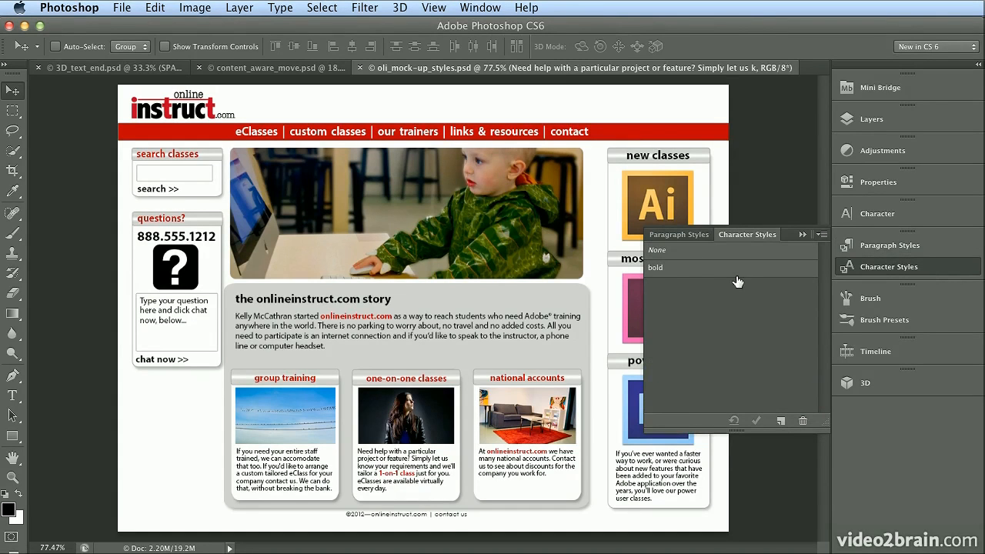
{"action": "left_click", "coordinate": [870, 250]}
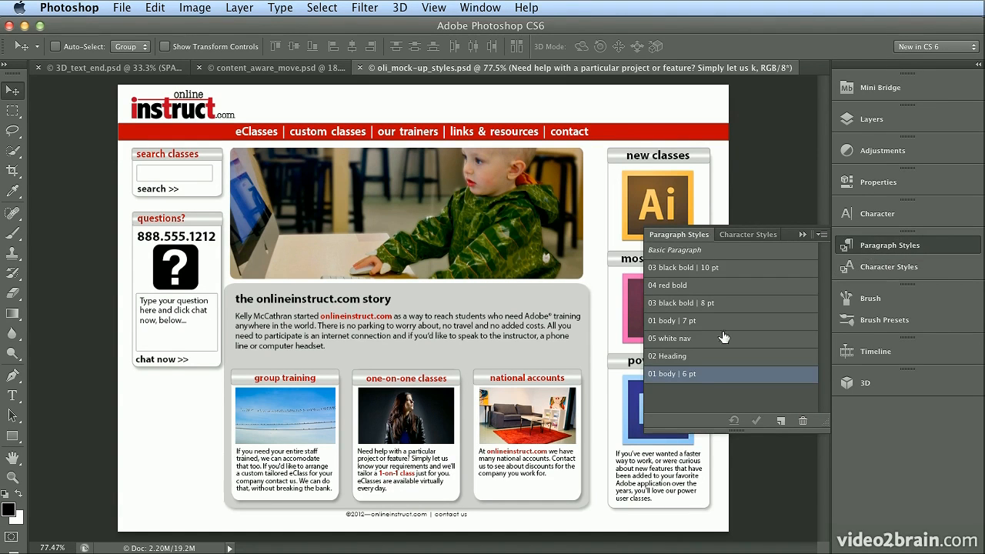
Step: Change the font family of the 02 Heading paragraph style to Hobo Std
{"action": "double_click", "coordinate": [665, 358]}
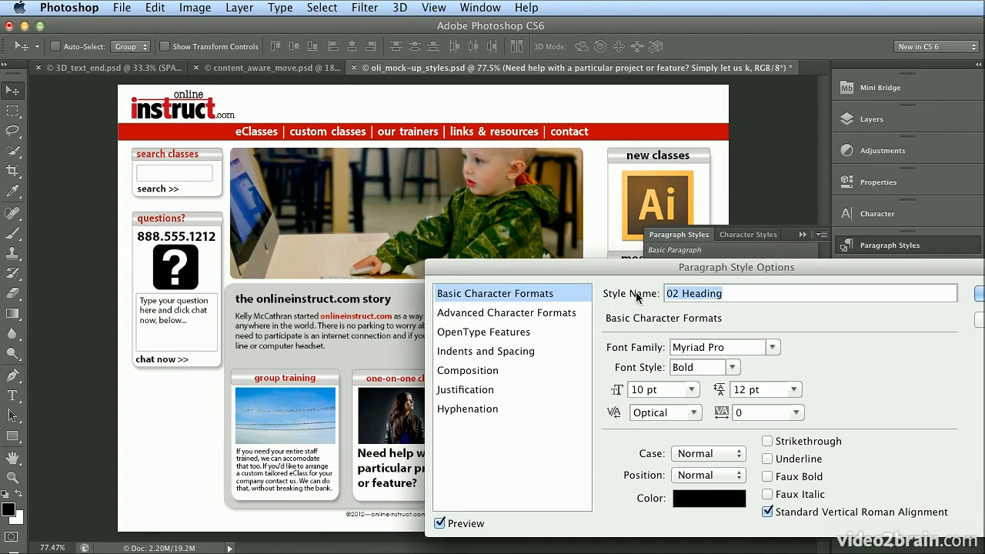
{"action": "left_click_drag", "start_coordinate": [629, 271], "coordinate": [513, 219]}
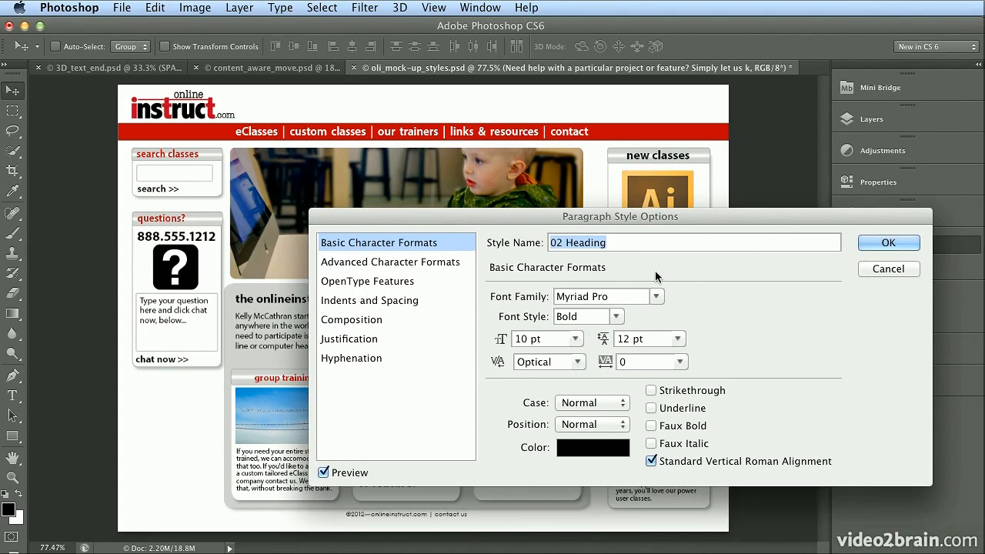
{"action": "left_click", "coordinate": [654, 292]}
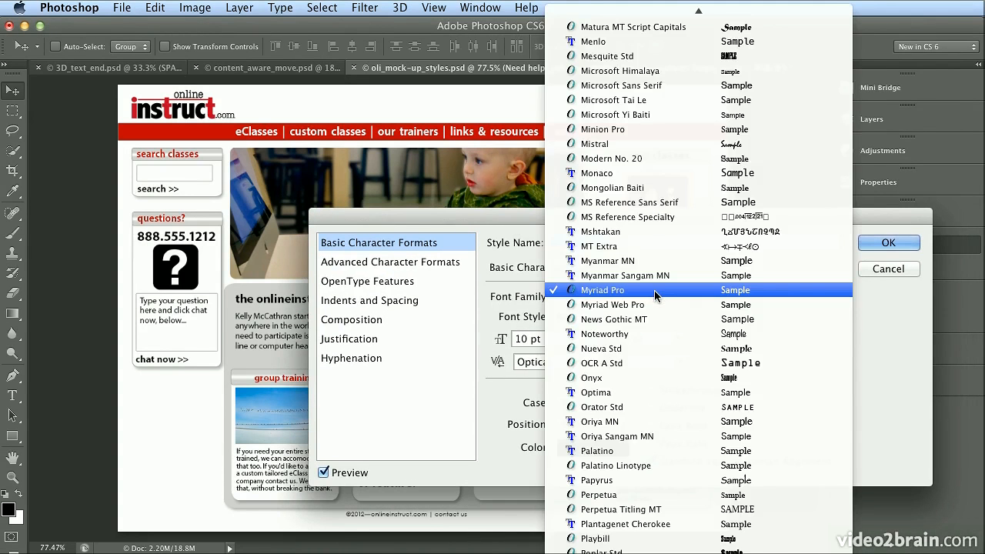
{"action": "scroll", "coordinate": [656, 41], "scroll_direction": "up", "scroll_amount": 10}
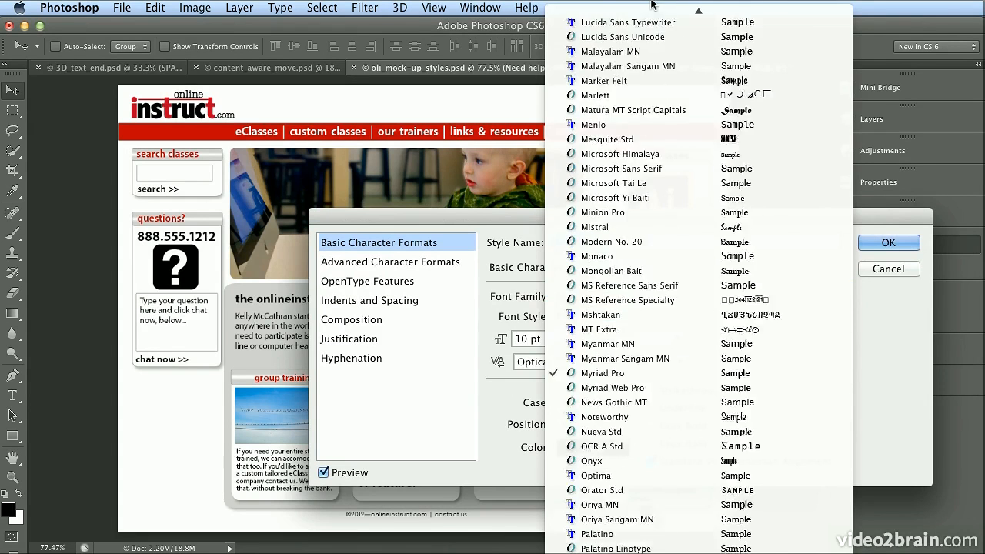
{"action": "scroll", "coordinate": [656, 41], "scroll_direction": "up", "scroll_amount": 5}
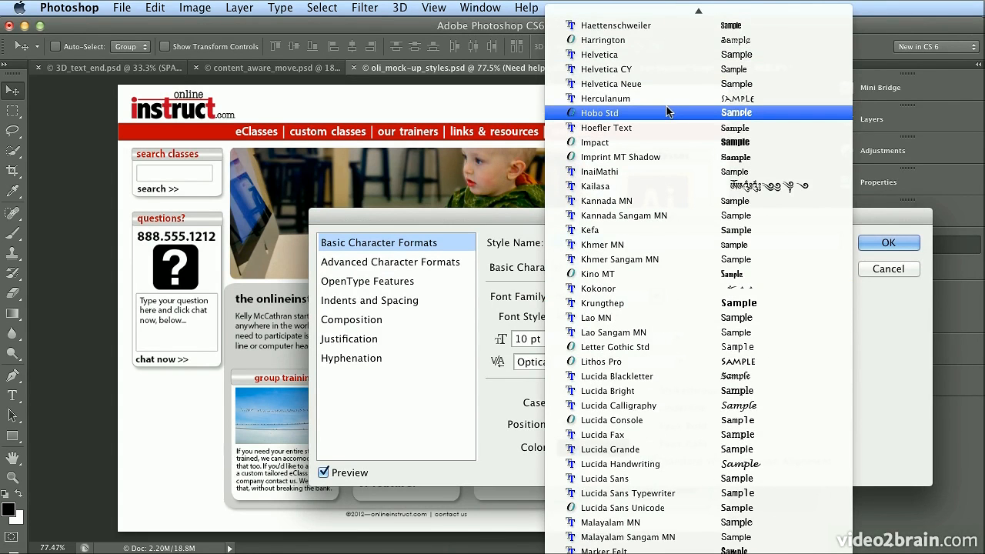
{"action": "key", "text": "Escape"}
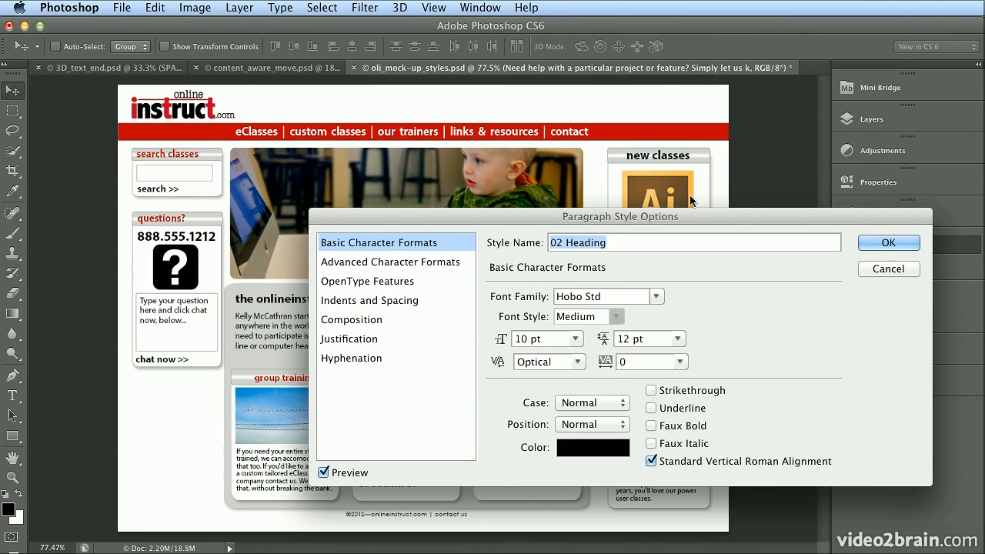
{"action": "left_click", "coordinate": [867, 245]}
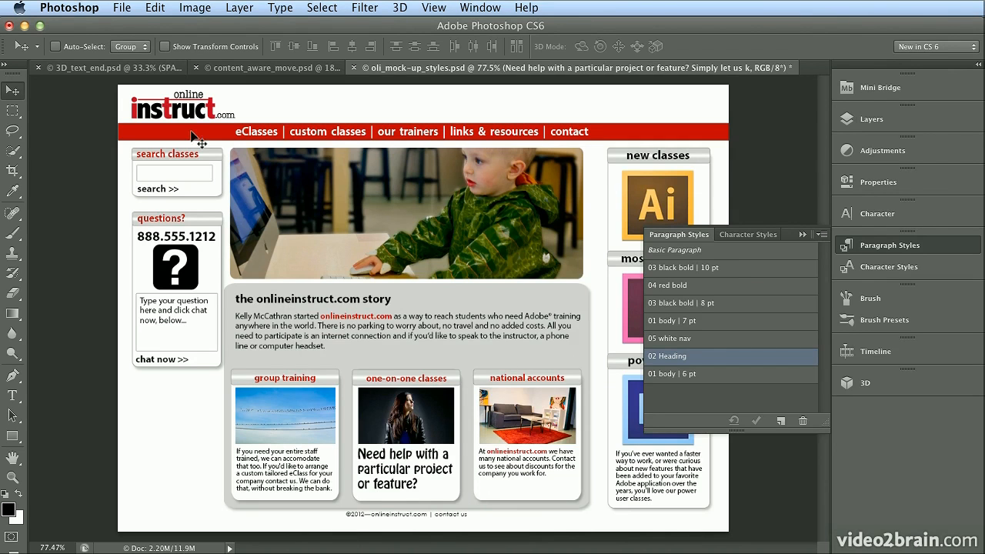
Step: Undo the heading font change and close oli_mock-up_styles.psd without saving, leaving the paragraph styles collapsed
{"action": "left_click", "coordinate": [149, 7]}
{"action": "left_click", "coordinate": [149, 27]}
{"action": "left_click", "coordinate": [352, 68]}
{"action": "left_click", "coordinate": [711, 291]}
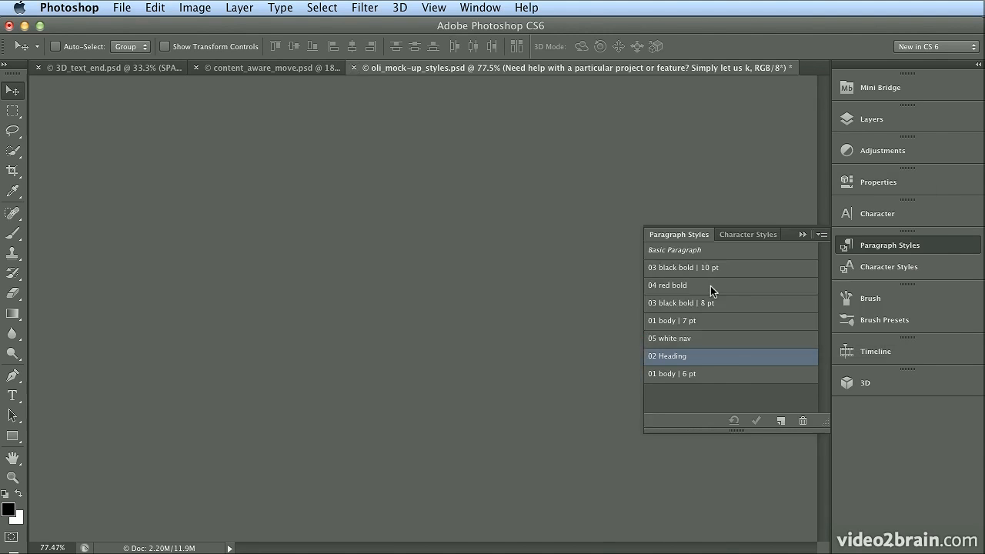
{"action": "left_click", "coordinate": [850, 245]}
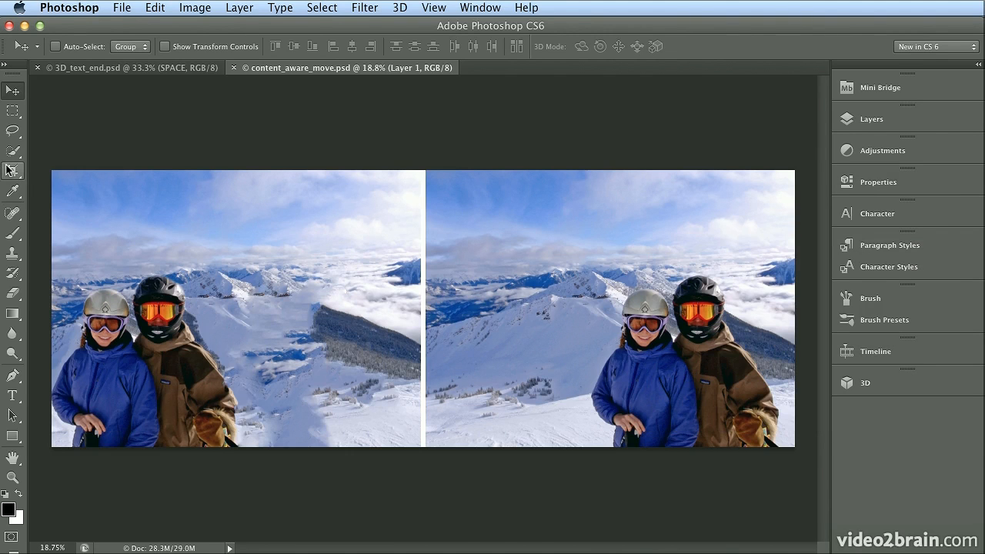
Step: Outline the two skiers in the right-hand photo with the Content-Aware Move tool, and close content_aware_move.psd
{"action": "left_click", "coordinate": [11, 211]}
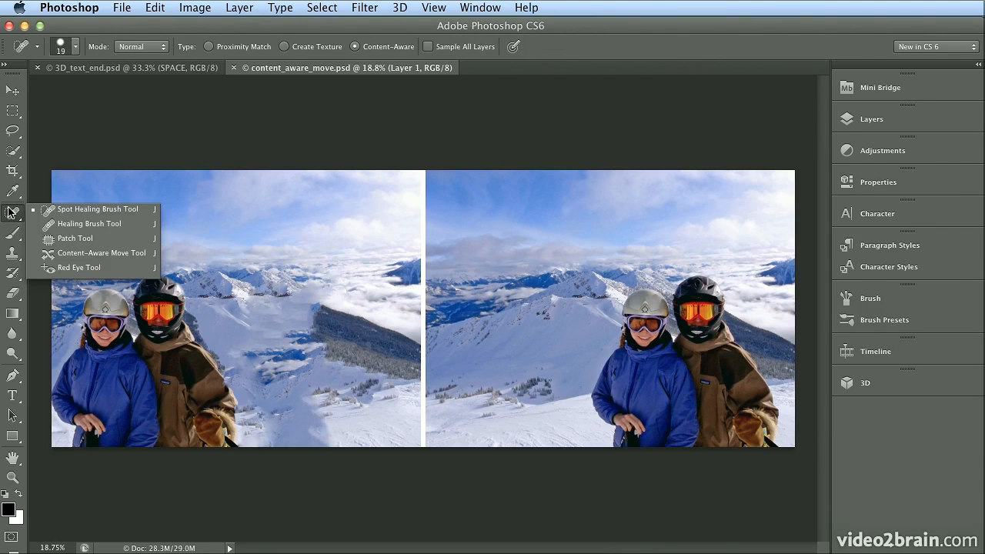
{"action": "left_click", "coordinate": [108, 259]}
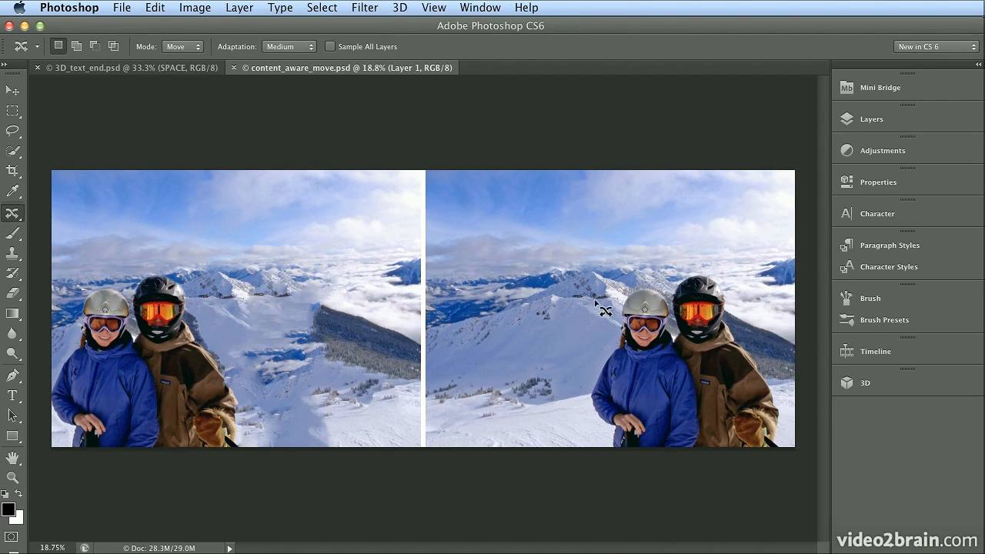
{"action": "mouse_move", "coordinate": [614, 287]}
{"action": "left_mouse_down"}
{"action": "mouse_move", "coordinate": [574, 385]}
{"action": "mouse_move", "coordinate": [644, 469]}
{"action": "mouse_move", "coordinate": [770, 472]}
{"action": "mouse_move", "coordinate": [799, 420]}
{"action": "mouse_move", "coordinate": [762, 310]}
{"action": "mouse_move", "coordinate": [639, 279]}
{"action": "left_mouse_up"}
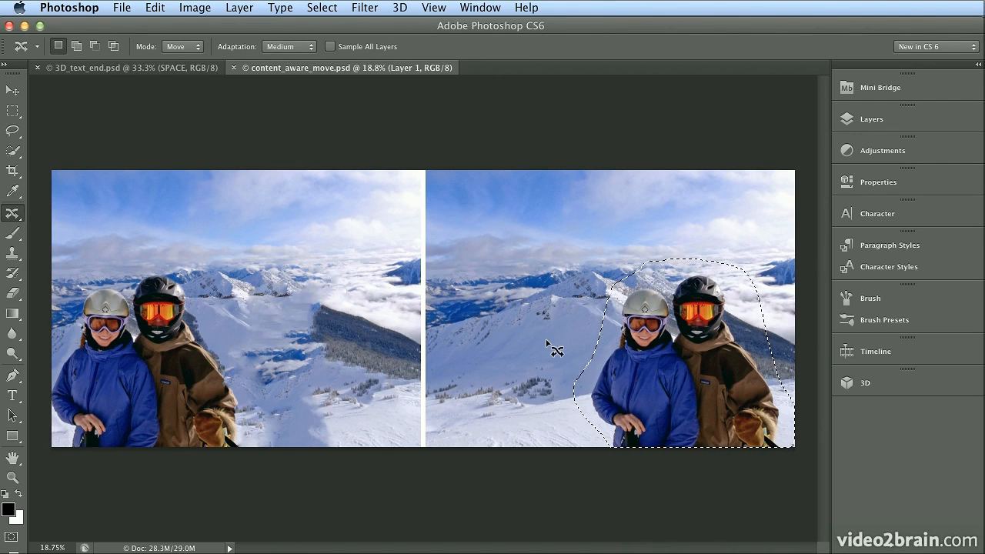
{"action": "left_click", "coordinate": [234, 68]}
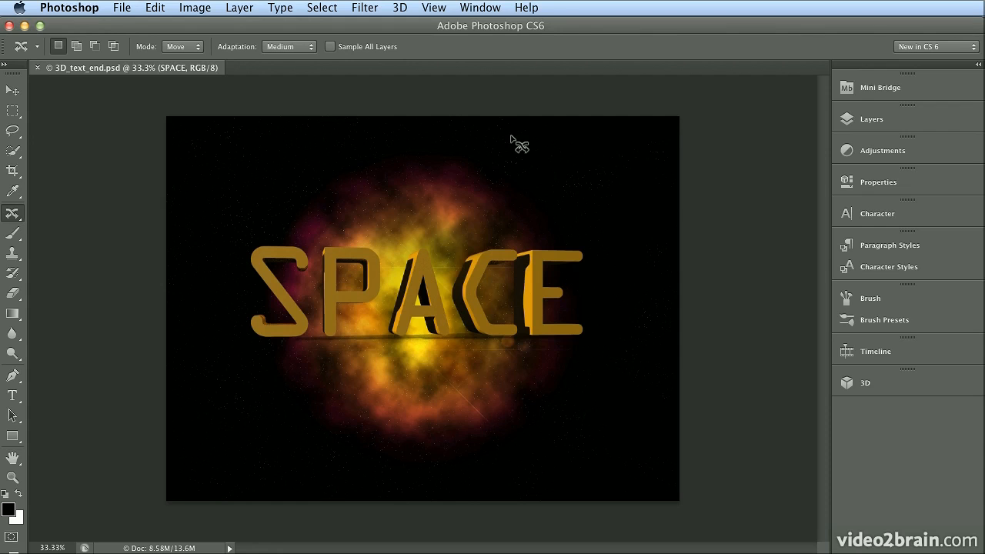
Step: Select the extruded SPACE text with the Move tool and show its full 3D mesh properties
{"action": "left_click", "coordinate": [898, 121]}
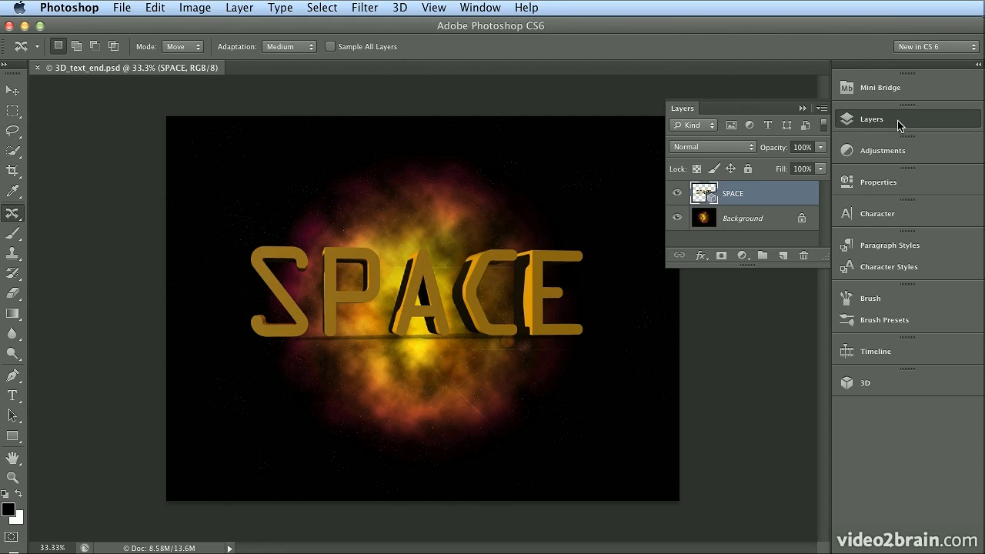
{"action": "left_click", "coordinate": [13, 90]}
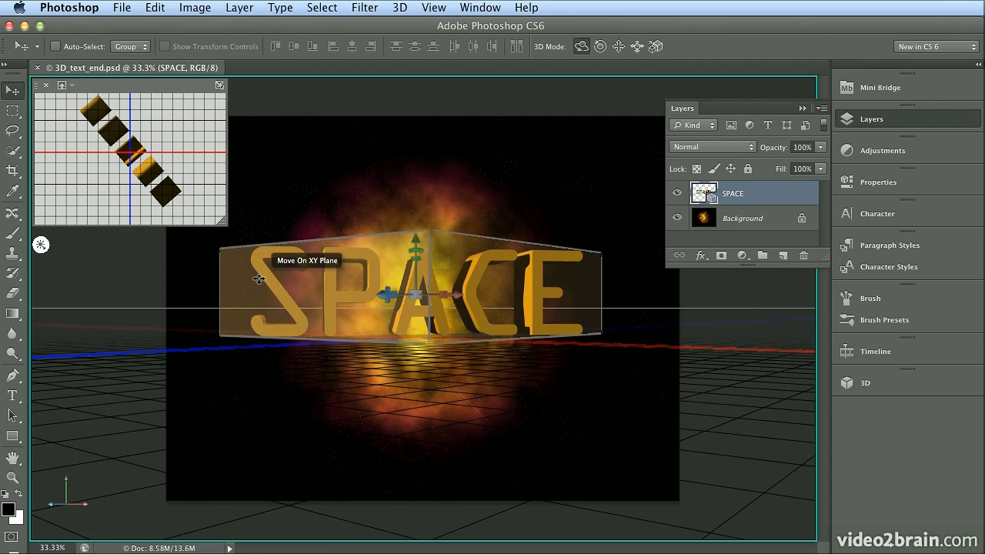
{"action": "left_click", "coordinate": [266, 278]}
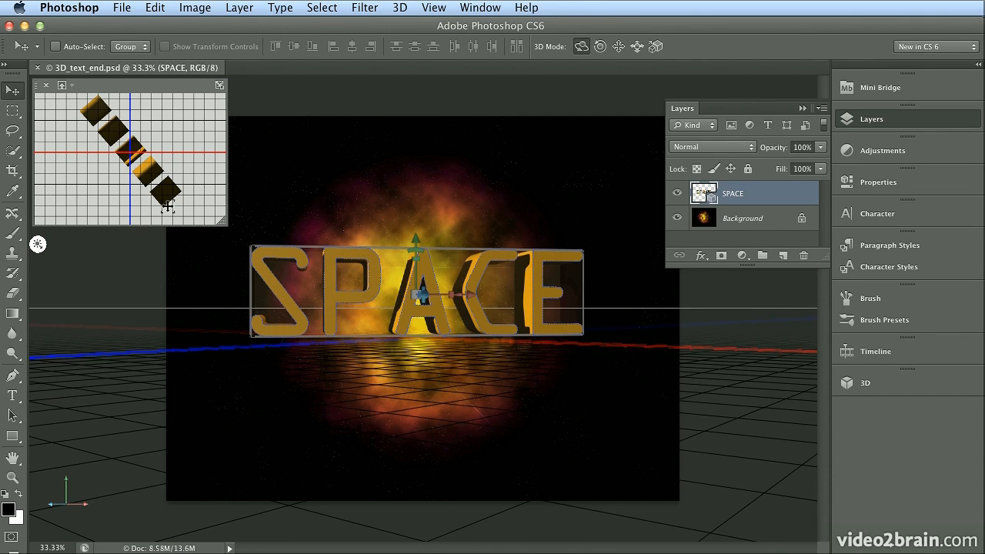
{"action": "left_click", "coordinate": [852, 185]}
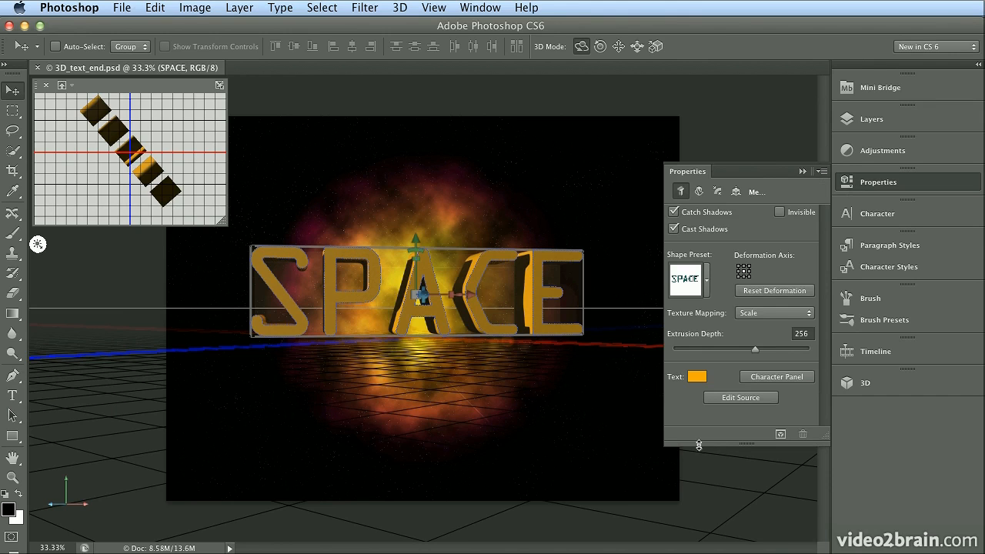
{"action": "left_click_drag", "start_coordinate": [701, 445], "coordinate": [703, 522]}
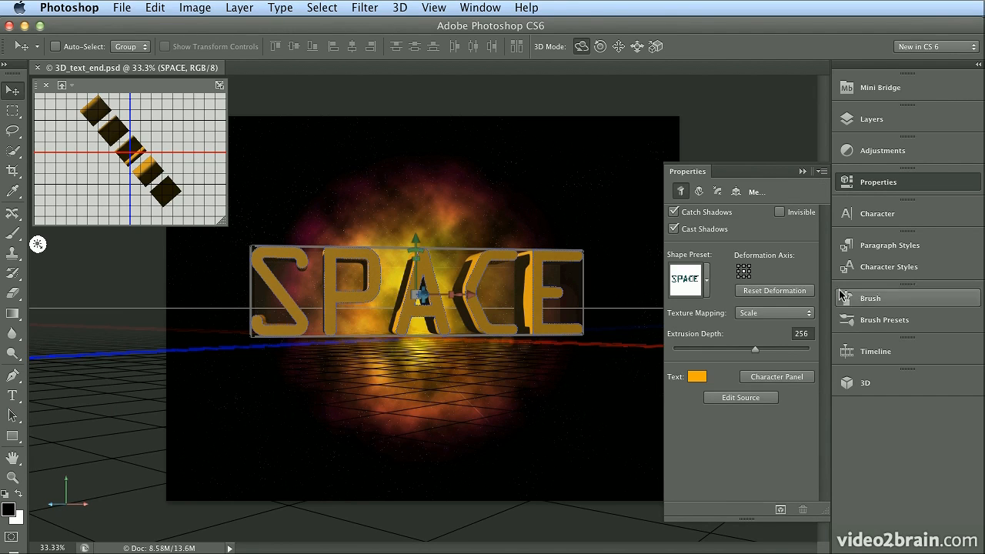
Step: Review the brush settings, the brush presets and the video timeline controls
{"action": "left_click", "coordinate": [840, 182]}
{"action": "left_click", "coordinate": [849, 305]}
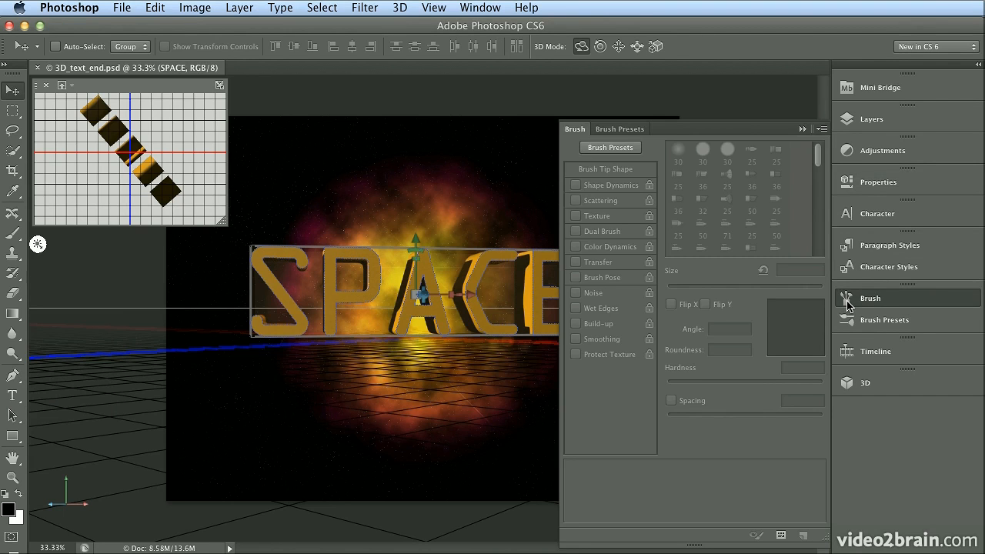
{"action": "left_click", "coordinate": [847, 321]}
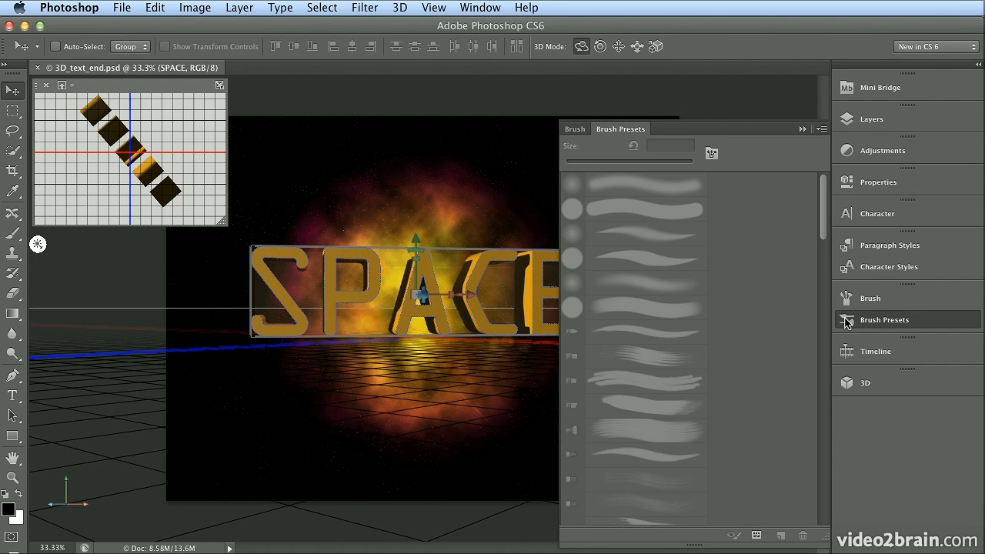
{"action": "left_click", "coordinate": [853, 351]}
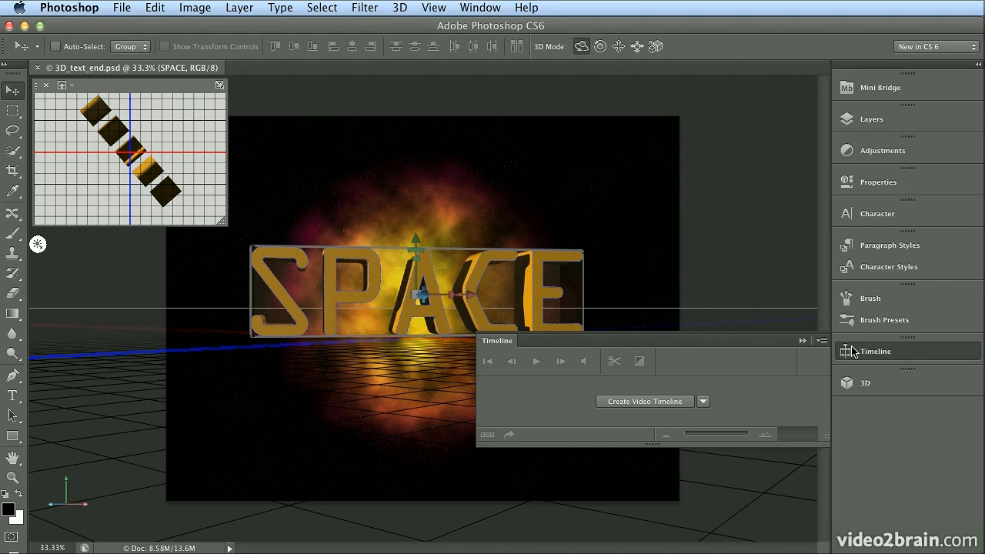
Step: Try the Essentials workspace and restore the New in CS6 workspace
{"action": "left_click", "coordinate": [904, 47]}
{"action": "left_click", "coordinate": [904, 47]}
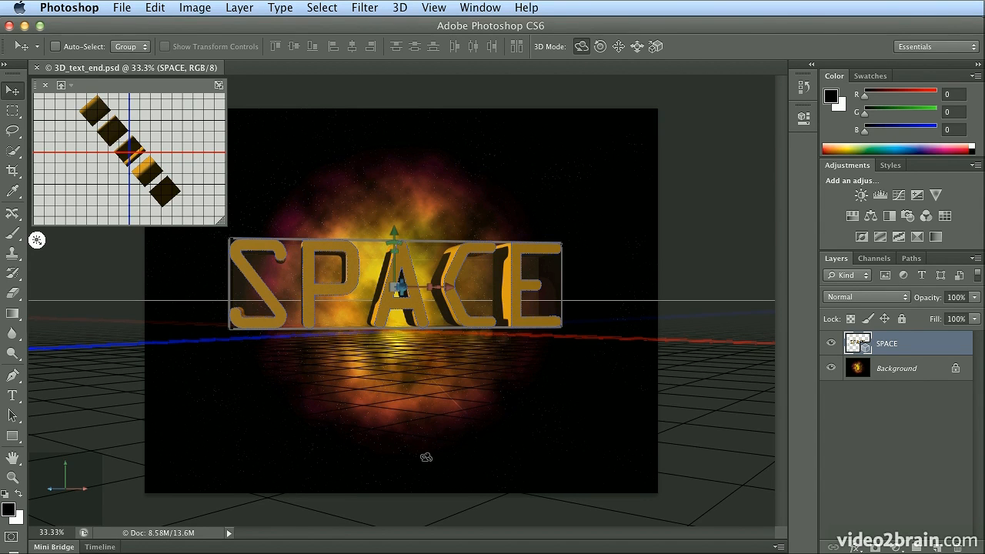
{"action": "left_click", "coordinate": [928, 46]}
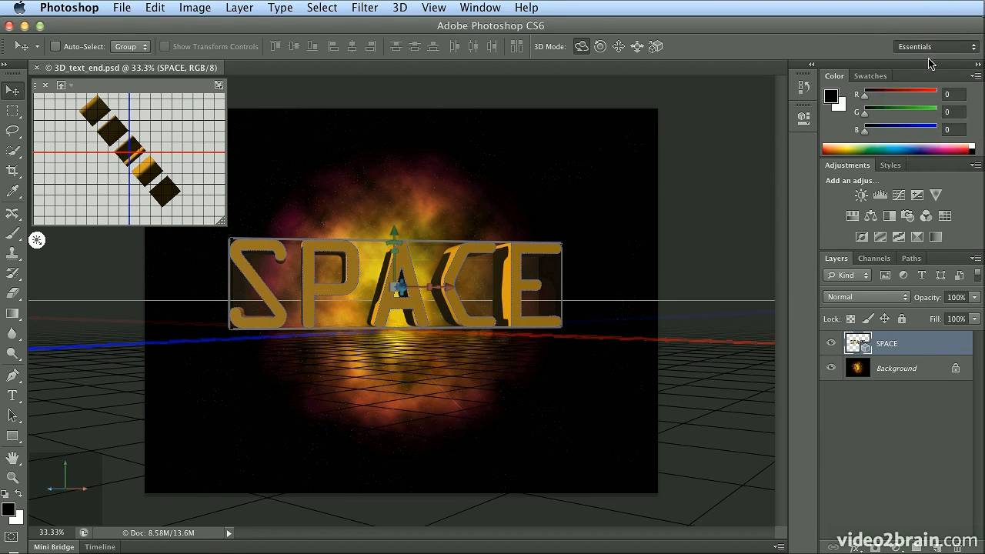
{"action": "left_click", "coordinate": [924, 64]}
Step: Review the highlighted new file commands, including Automate and Scripts, and the 3D components of the SPACE text
{"action": "left_click", "coordinate": [123, 7]}
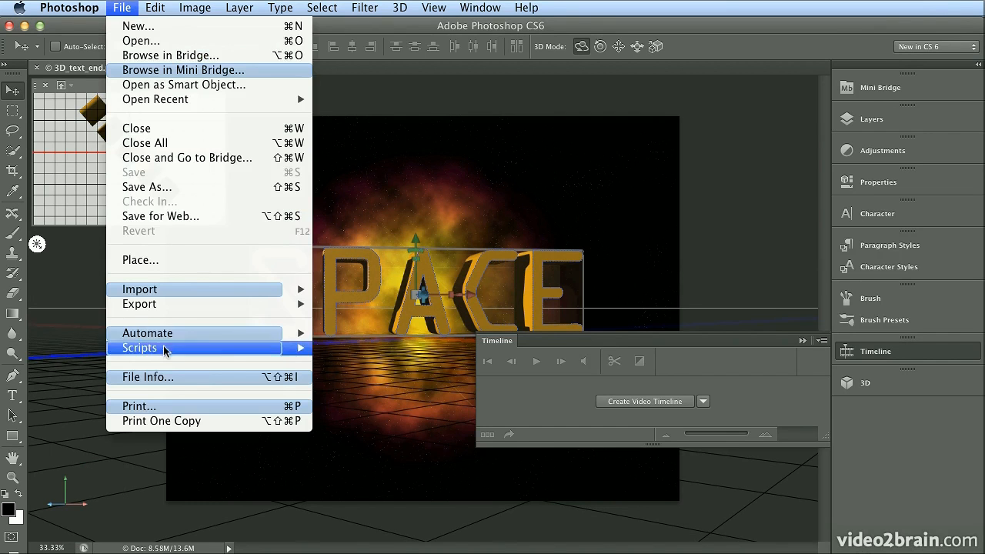
{"action": "mouse_move", "coordinate": [164, 335]}
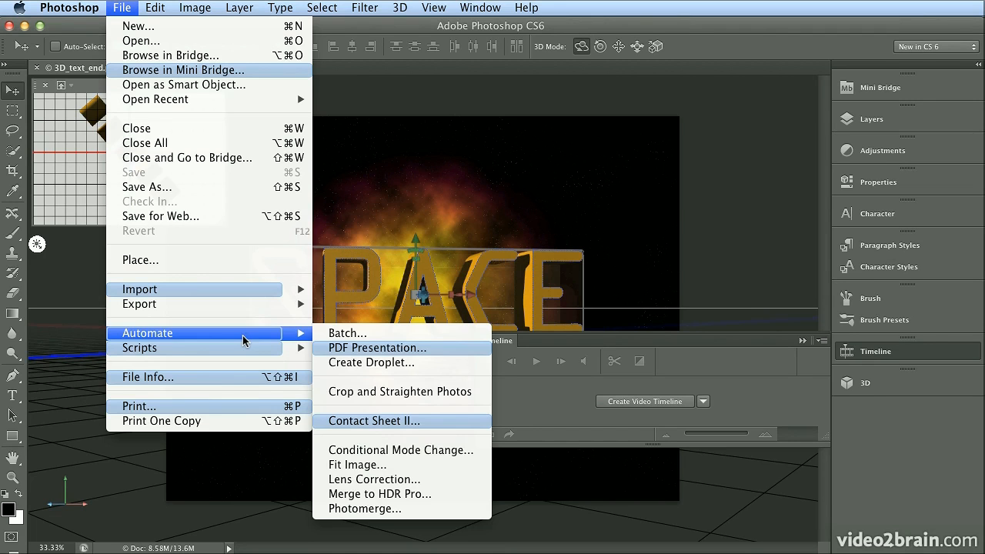
{"action": "mouse_move", "coordinate": [241, 349]}
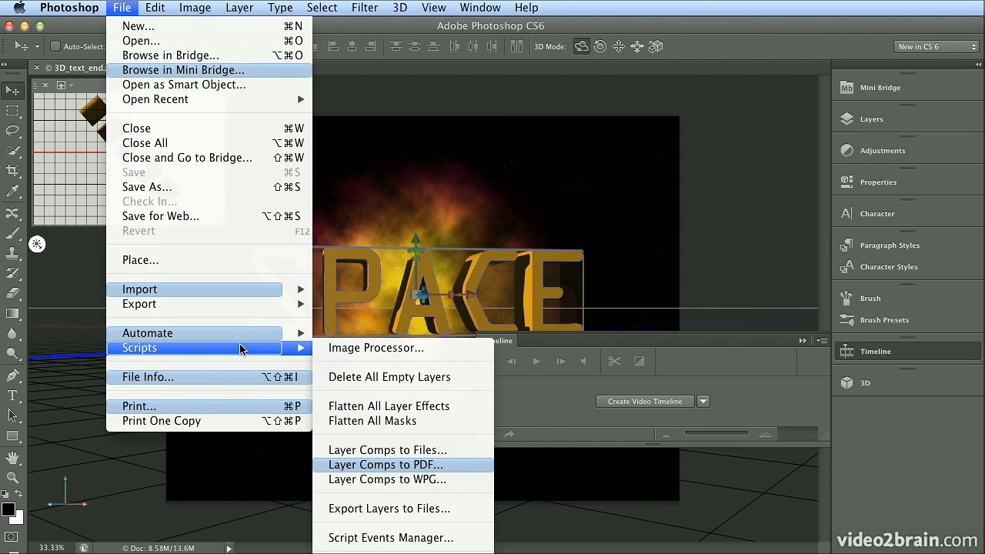
{"action": "left_click", "coordinate": [132, 6]}
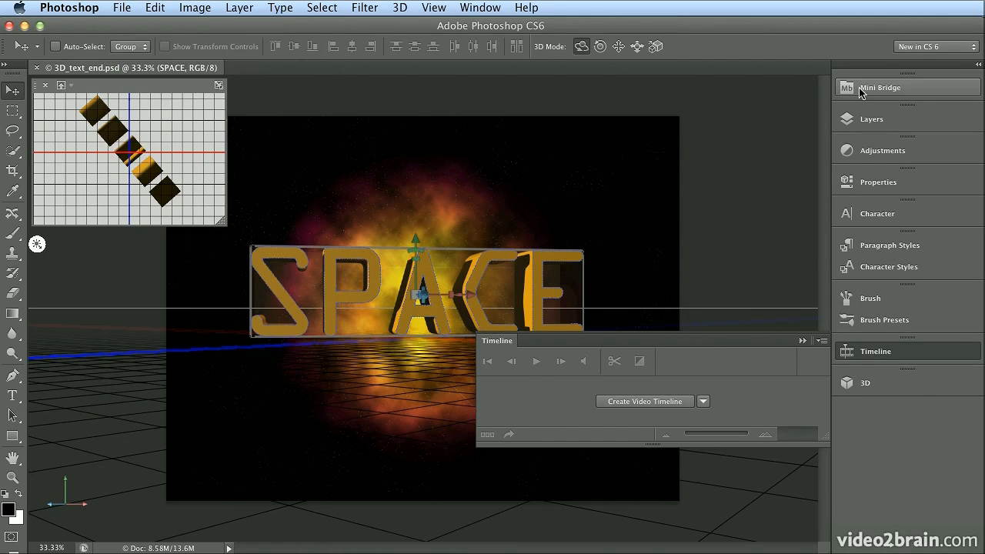
{"action": "left_click", "coordinate": [915, 394]}
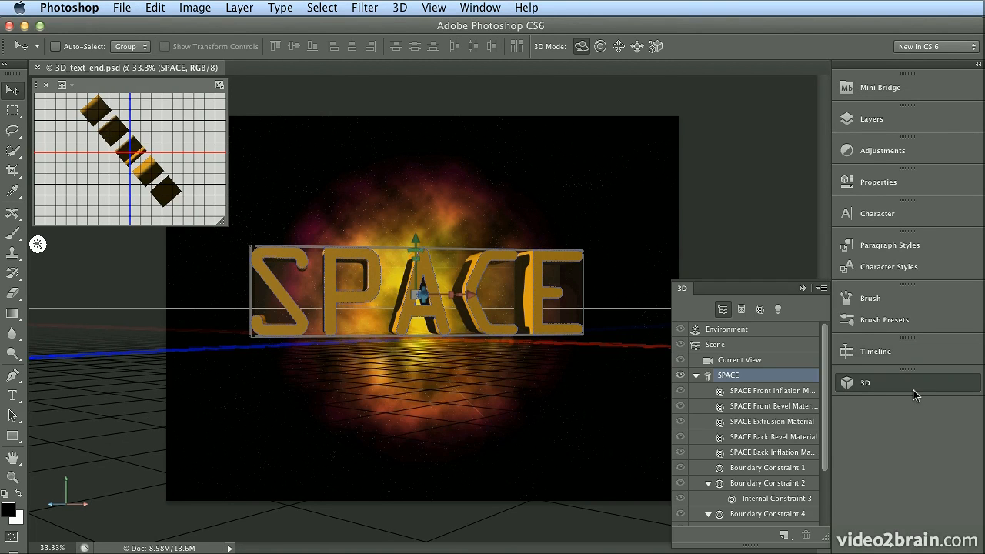
{"action": "left_click", "coordinate": [915, 395]}
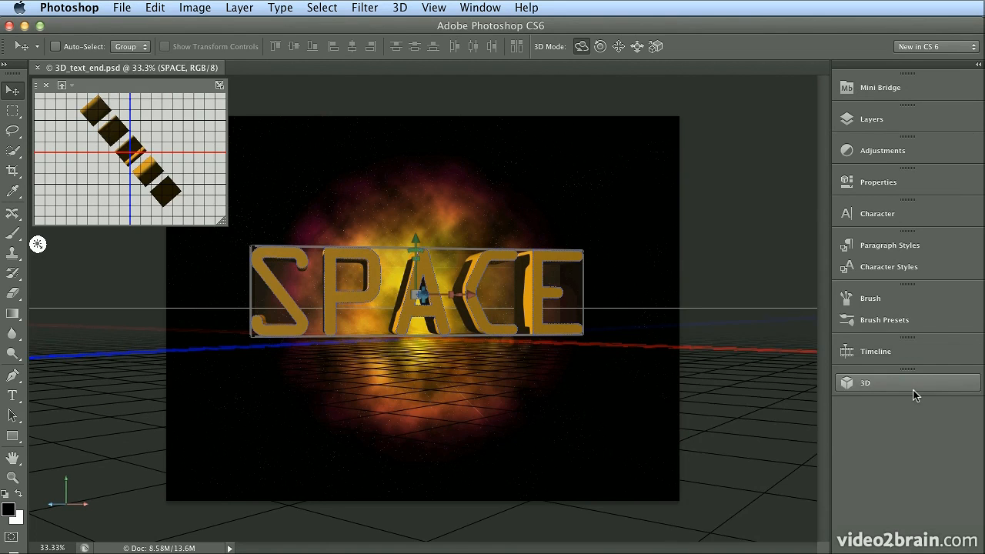